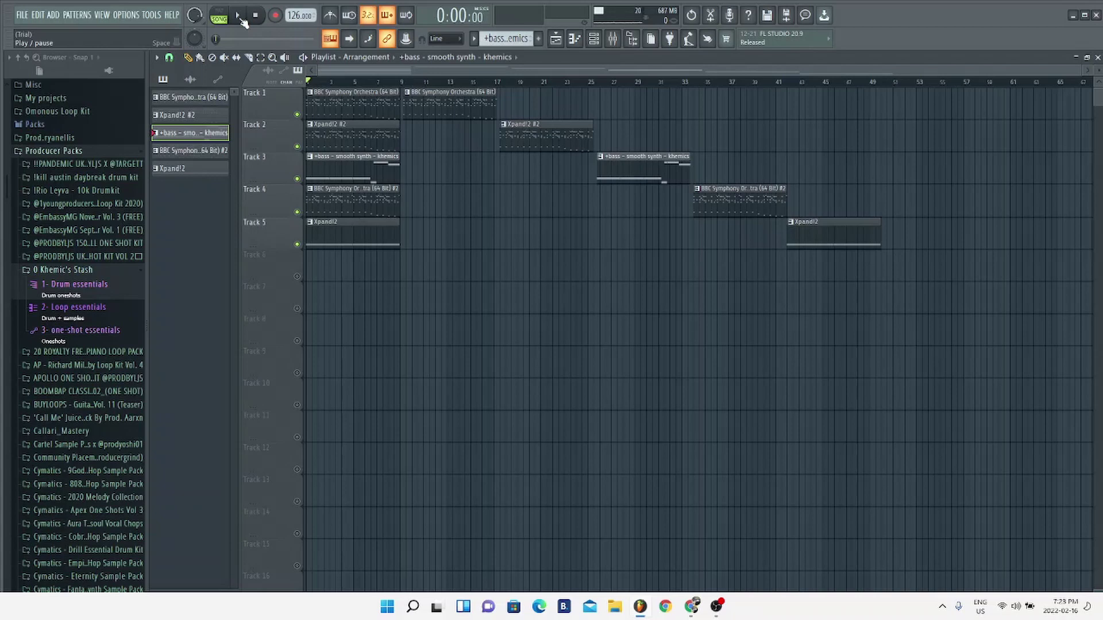
- Play and stop the arrangement, then open the chord pattern's piano roll maximized
left_click(241, 19)
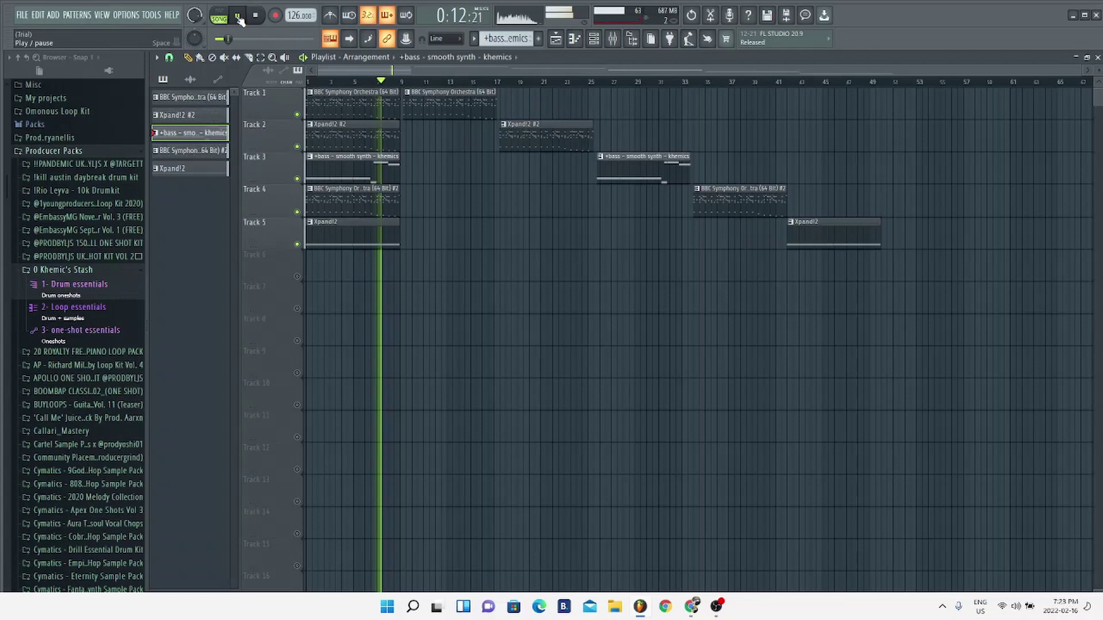
key("space")
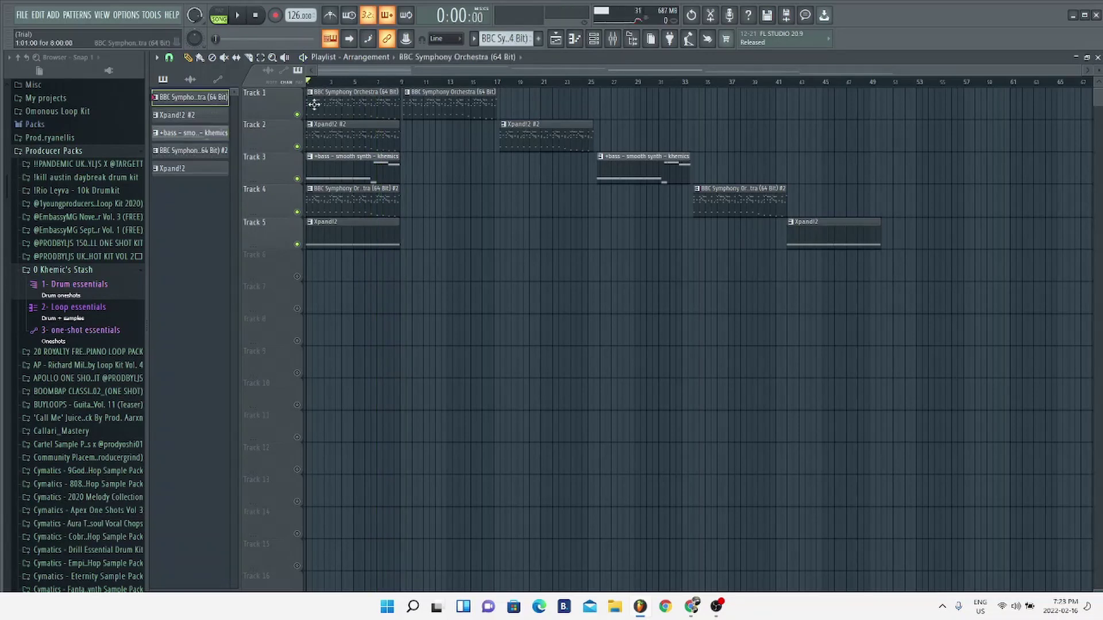
key("F6")
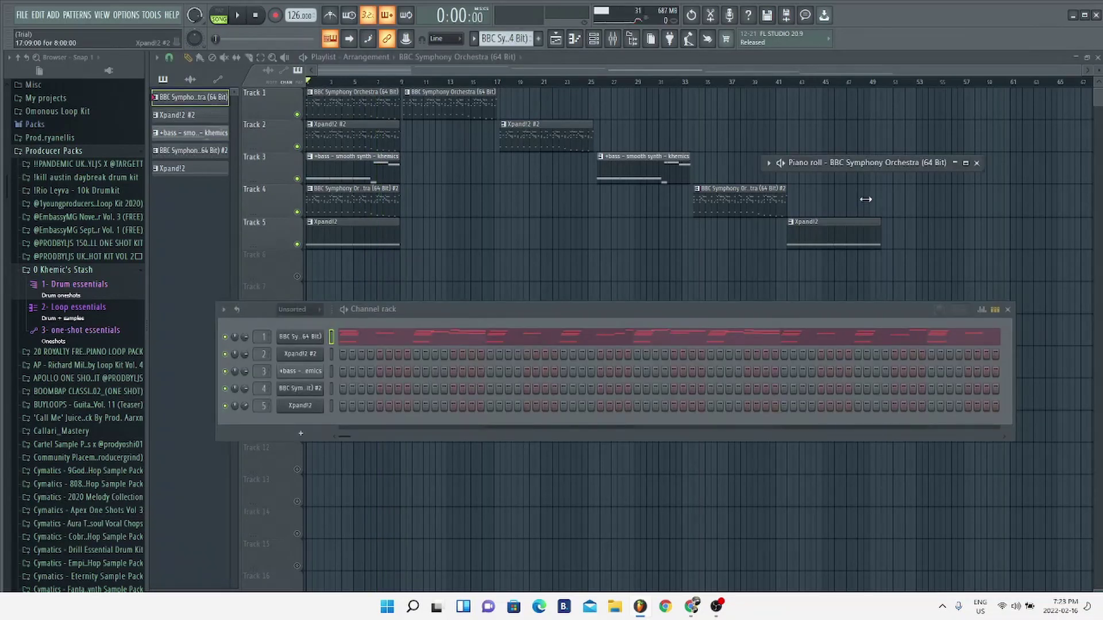
left_click(965, 163)
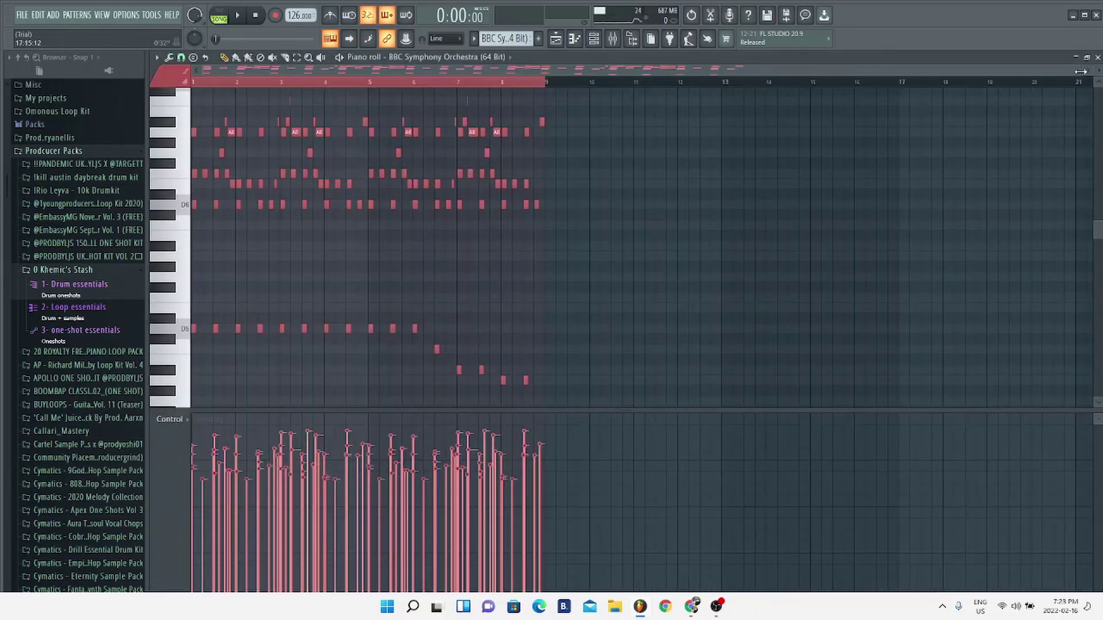
- Zoom the piano roll in horizontally on the A5, F5, E5 and D5 chord notes
left_click_drag(1081, 72, 1021, 71)
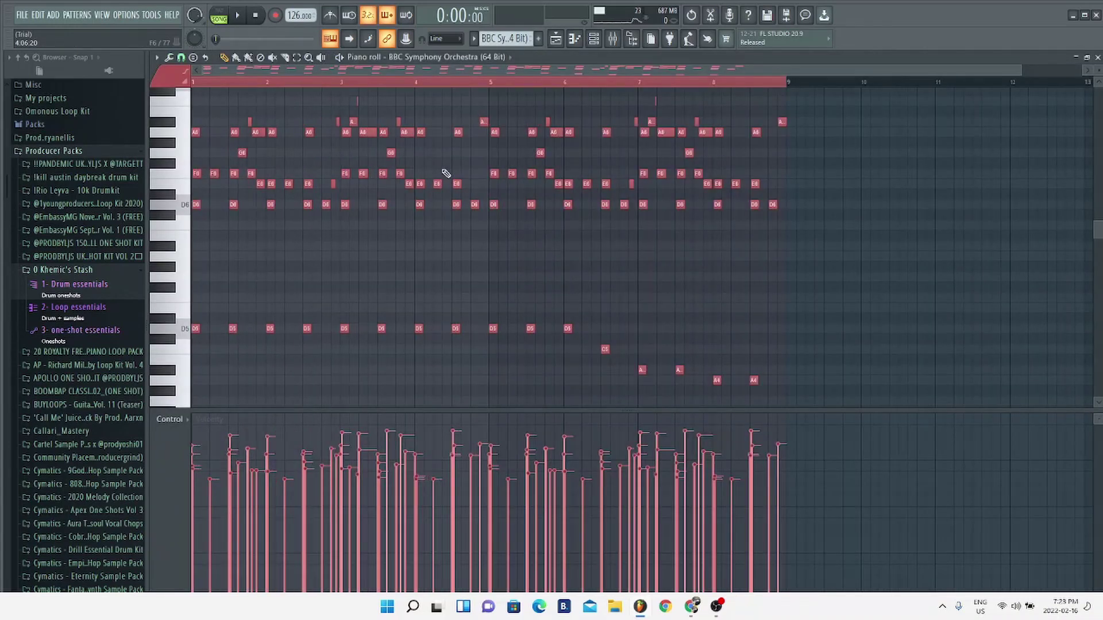
scroll(446, 173, "up", 2)
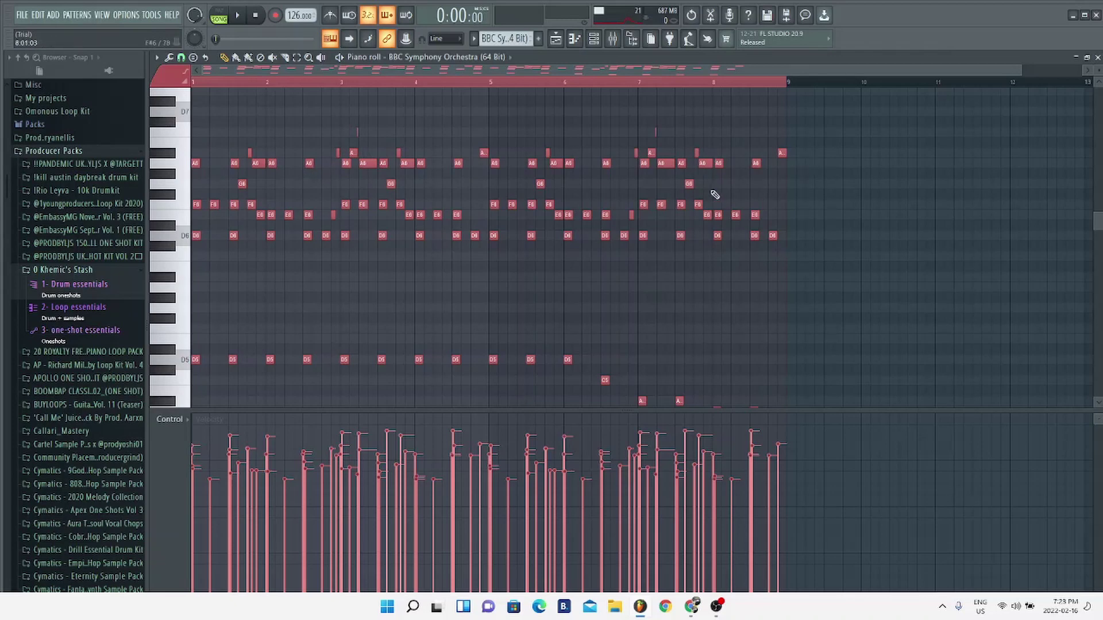
scroll(228, 258, "down", 1)
scroll(230, 260, "up", 1)
left_click_drag(1020, 67, 898, 66)
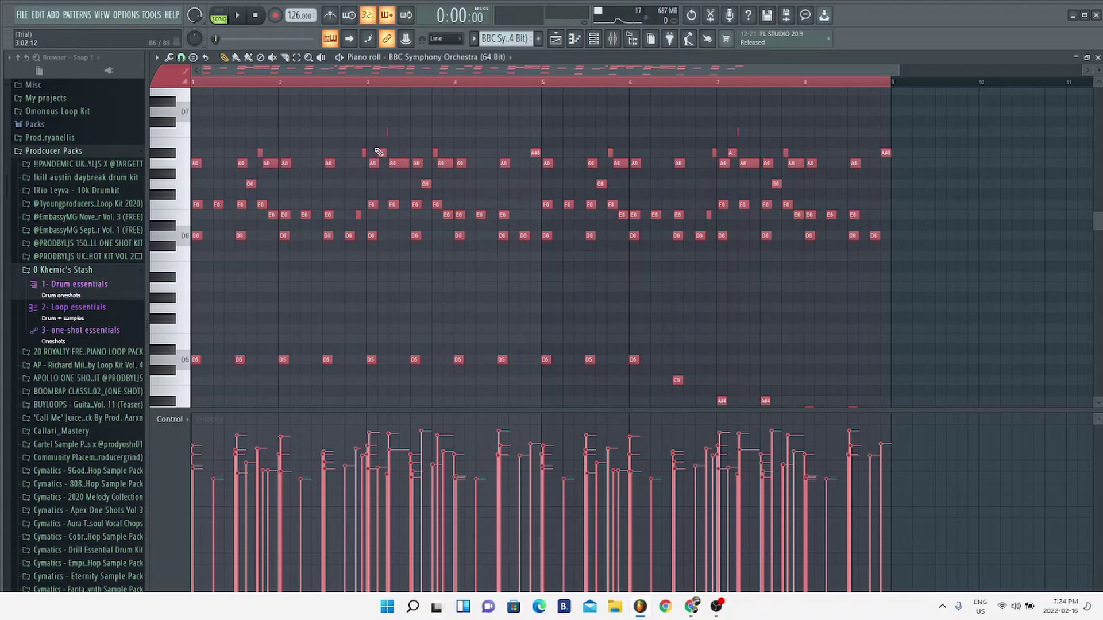
scroll(421, 266, "down", 3)
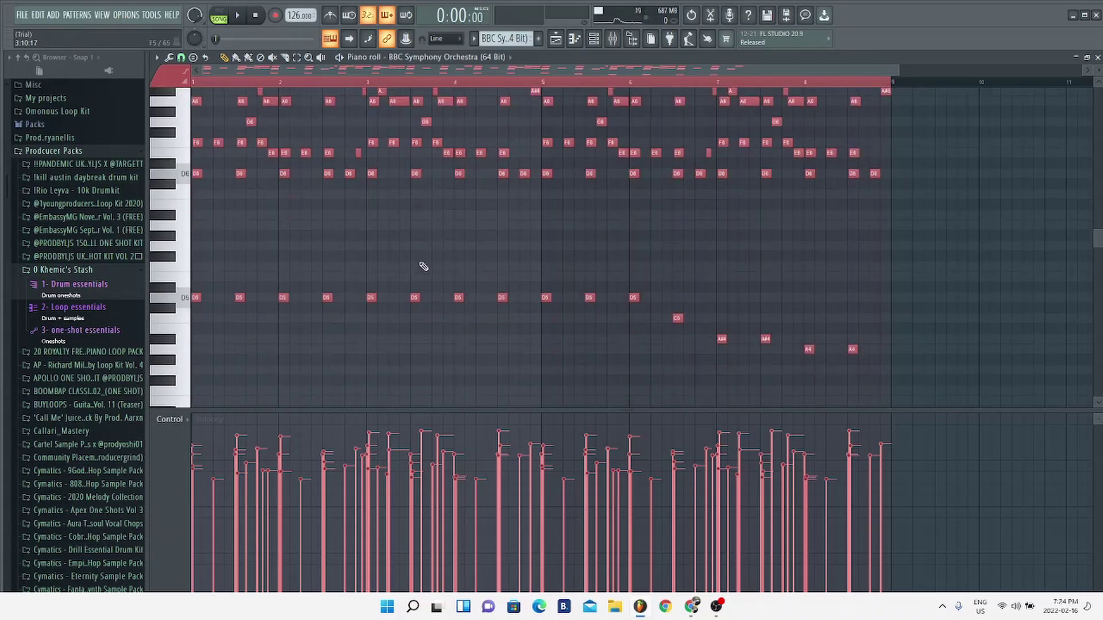
scroll(424, 263, "up", 2)
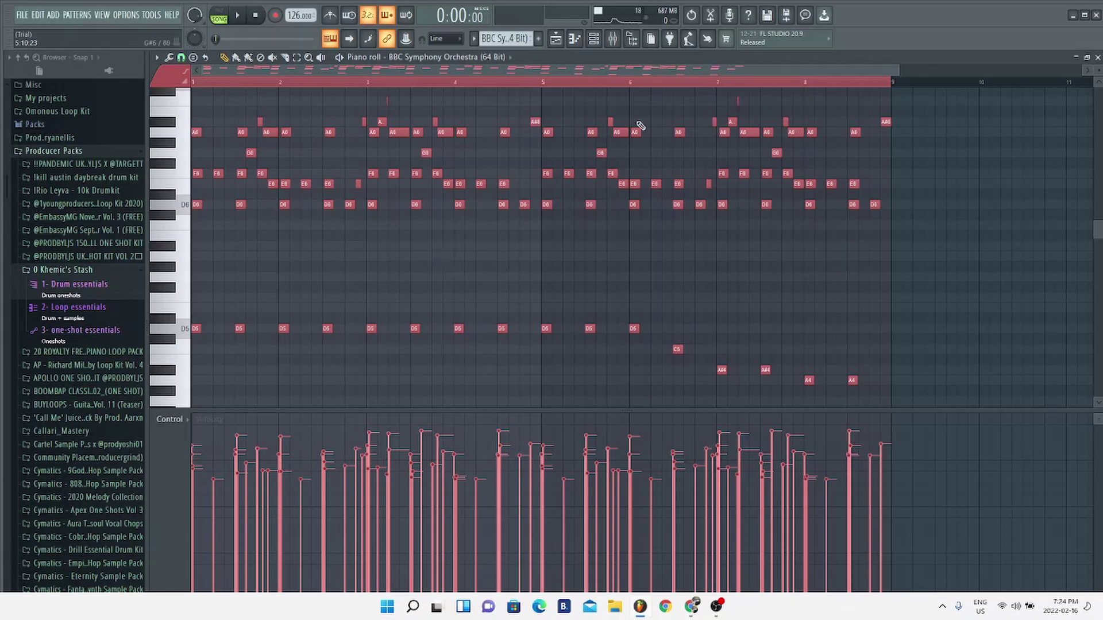
left_click_drag(889, 65, 875, 65)
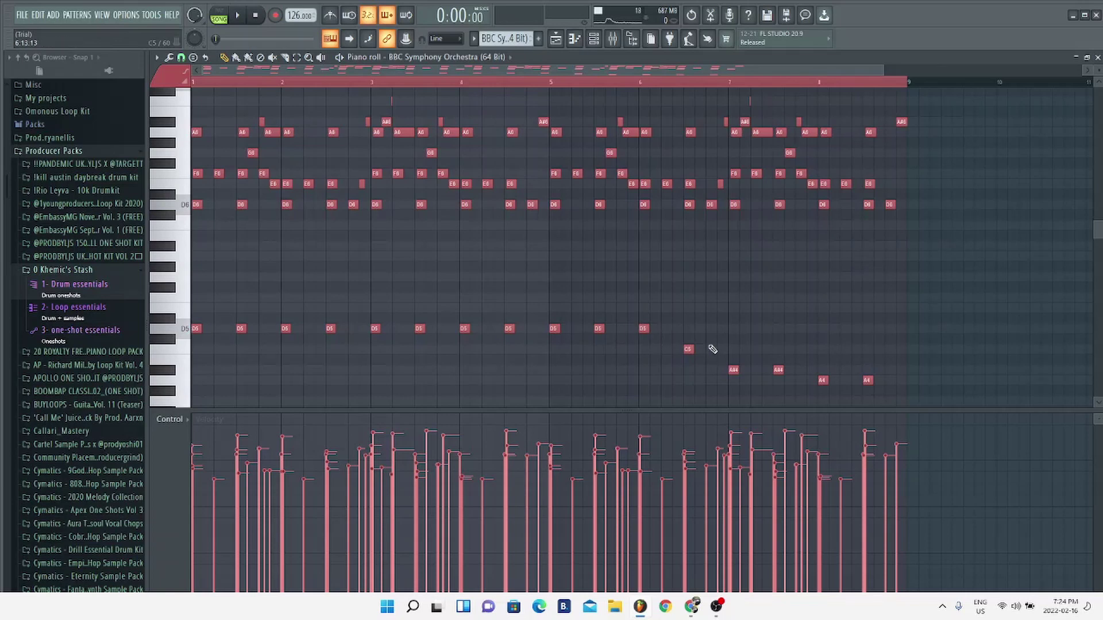
- Scroll through the BBC Symphony Orchestra chord notes to review them
scroll(713, 348, "down", 1)
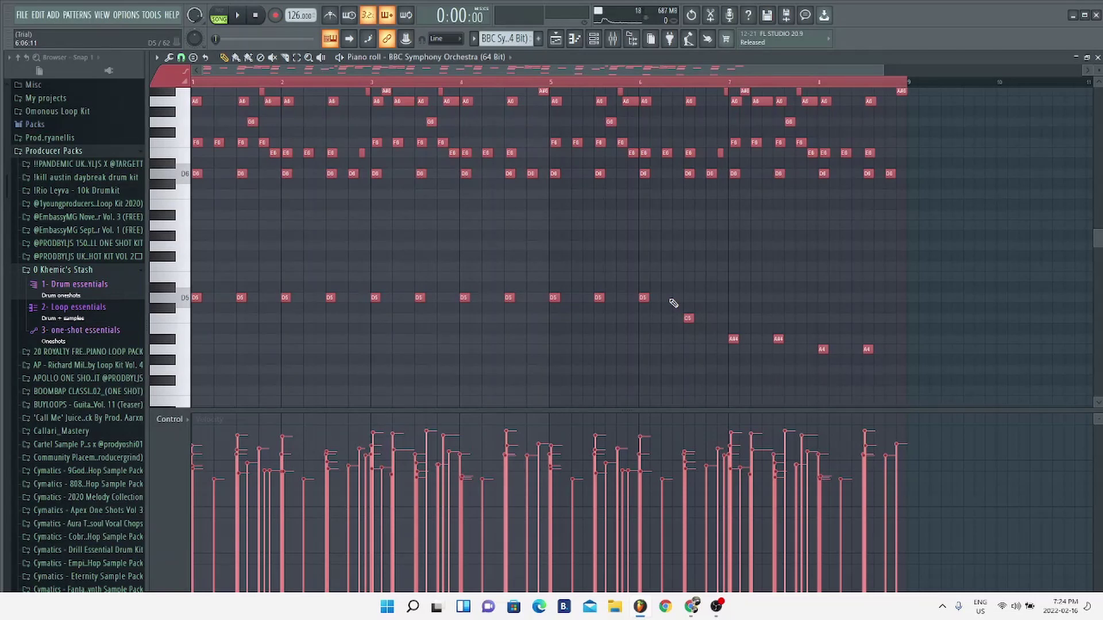
scroll(624, 278, "up", 2)
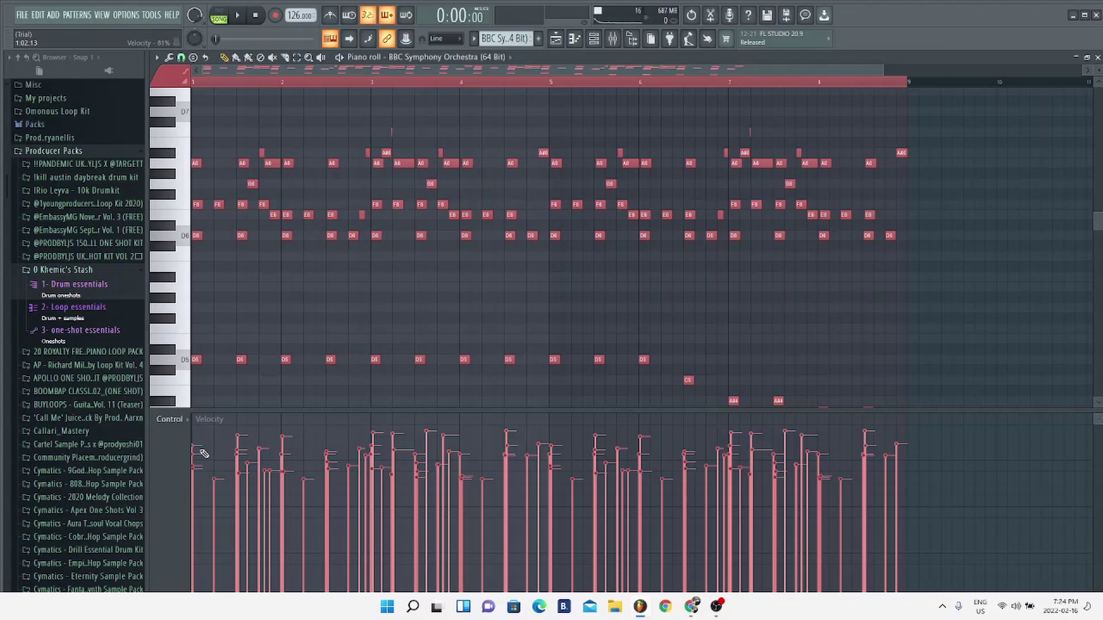
- Collapse the piano roll, solo Track 1, and play the chords until about 0:15
left_click(1078, 58)
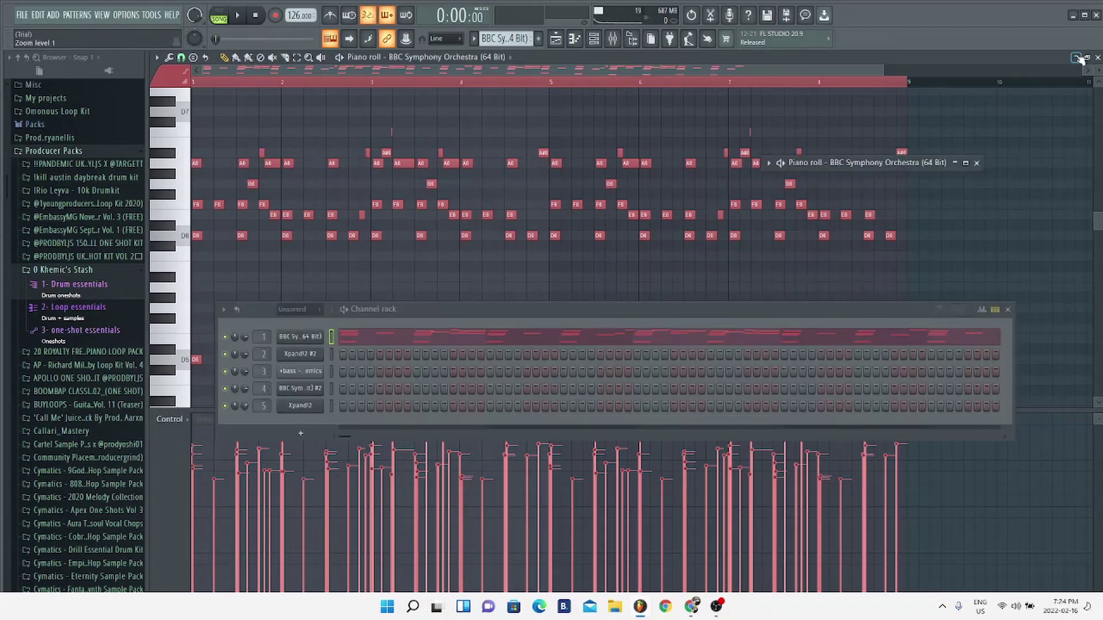
right_click(296, 114)
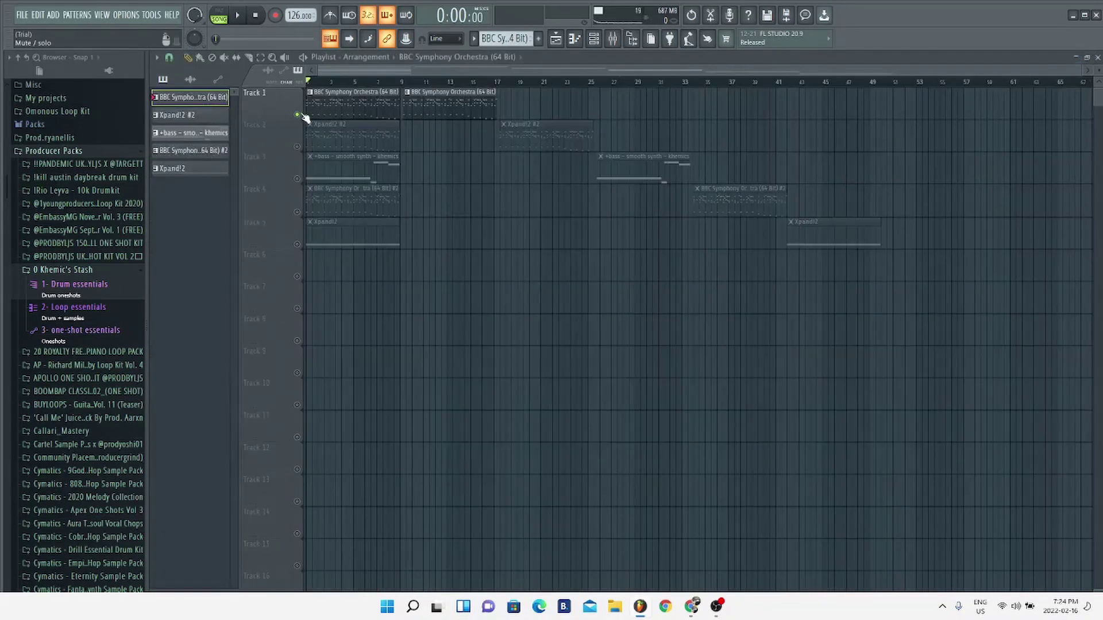
left_click(241, 16)
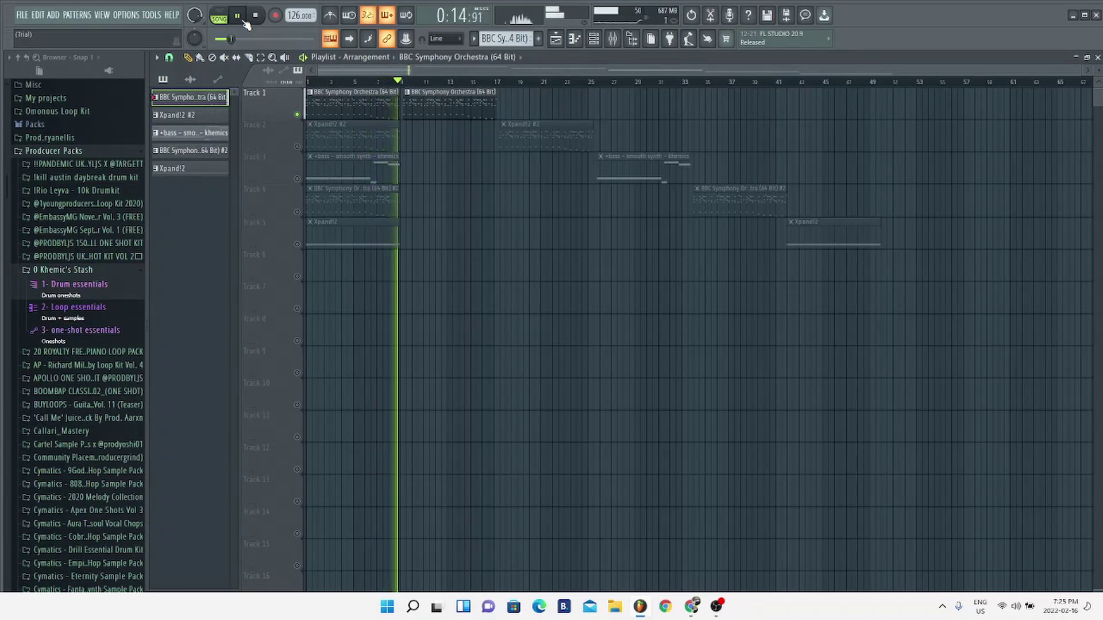
left_click(243, 21)
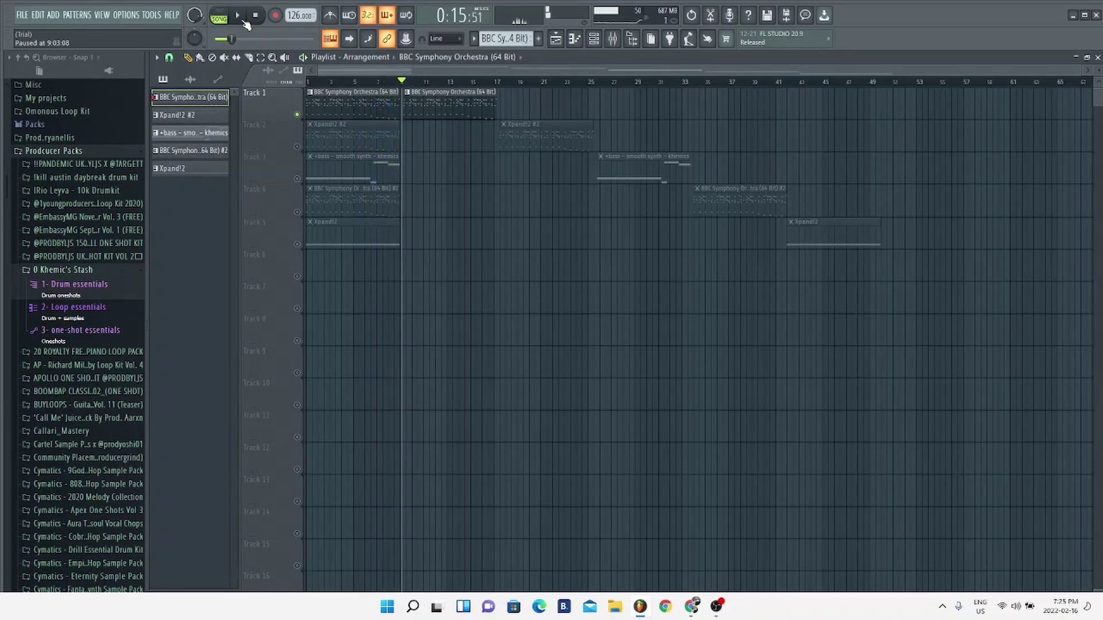
left_click(614, 43)
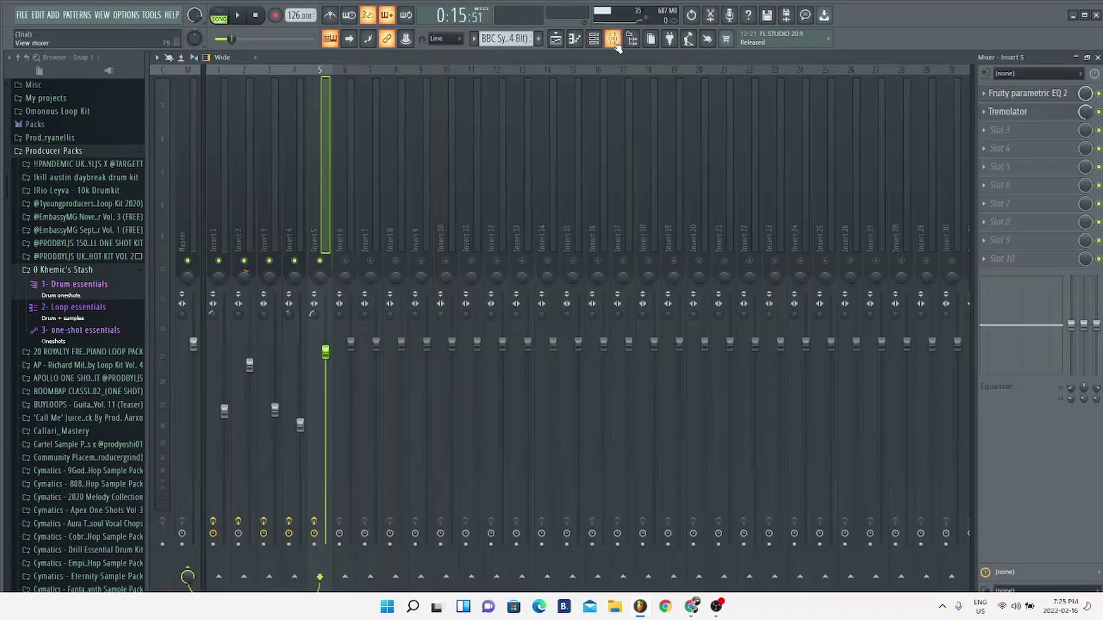
left_click(223, 218)
left_click(1051, 95)
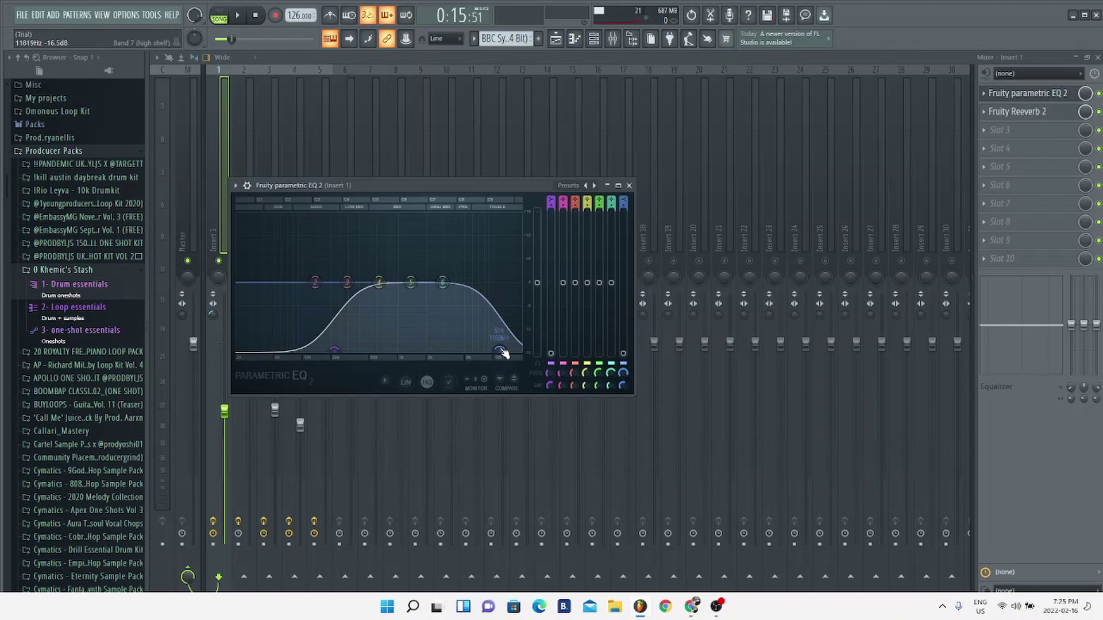
left_click(629, 185)
left_click(1055, 112)
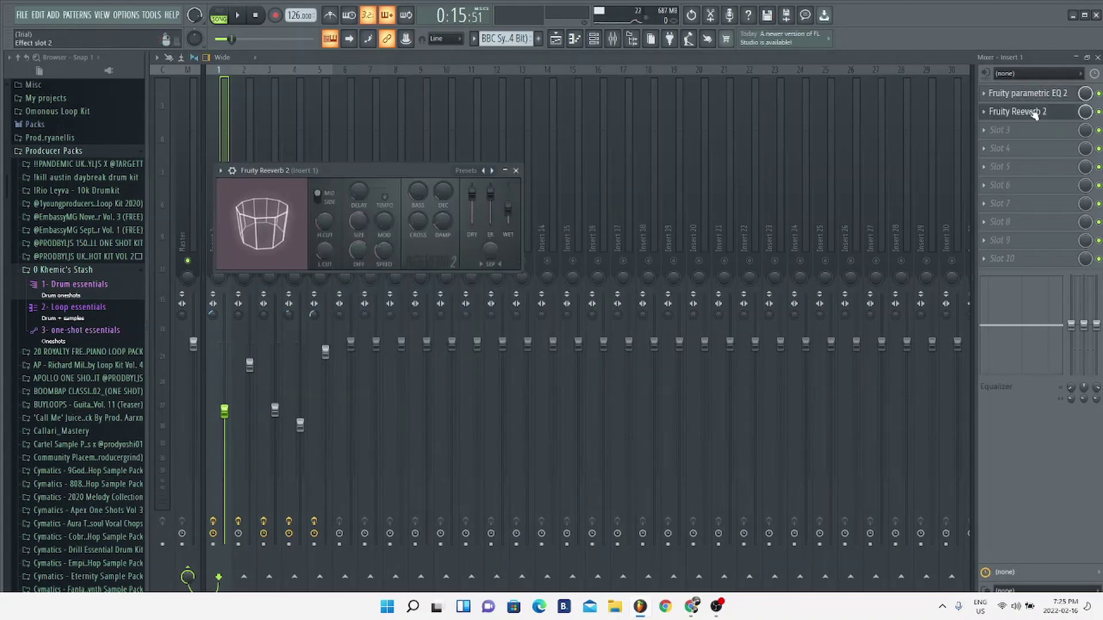
left_click(516, 170)
key("F5")
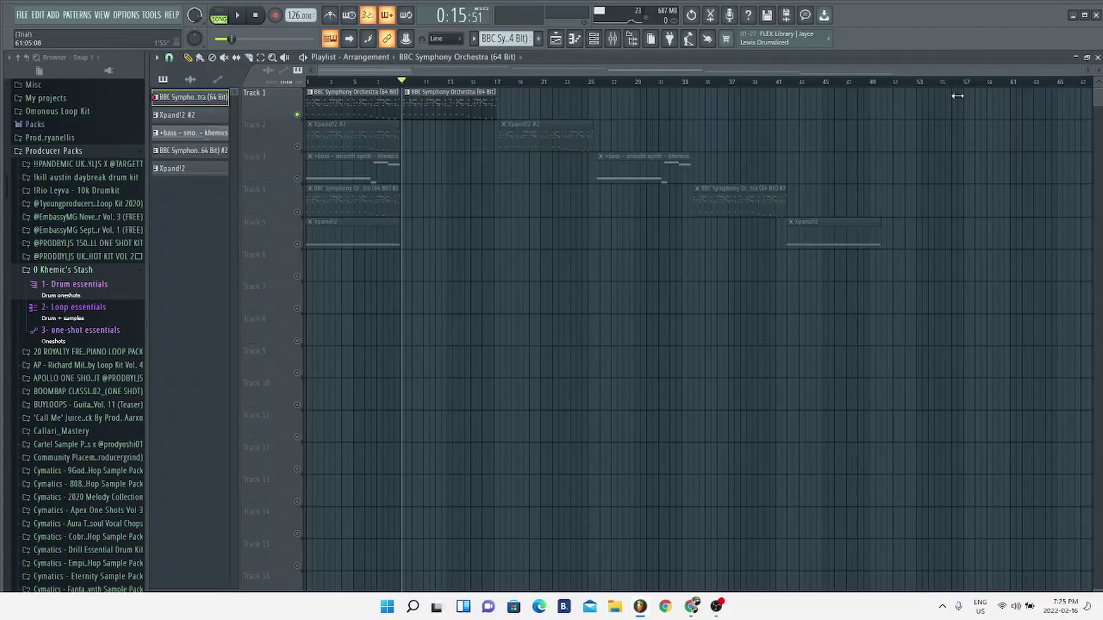
left_click(297, 147)
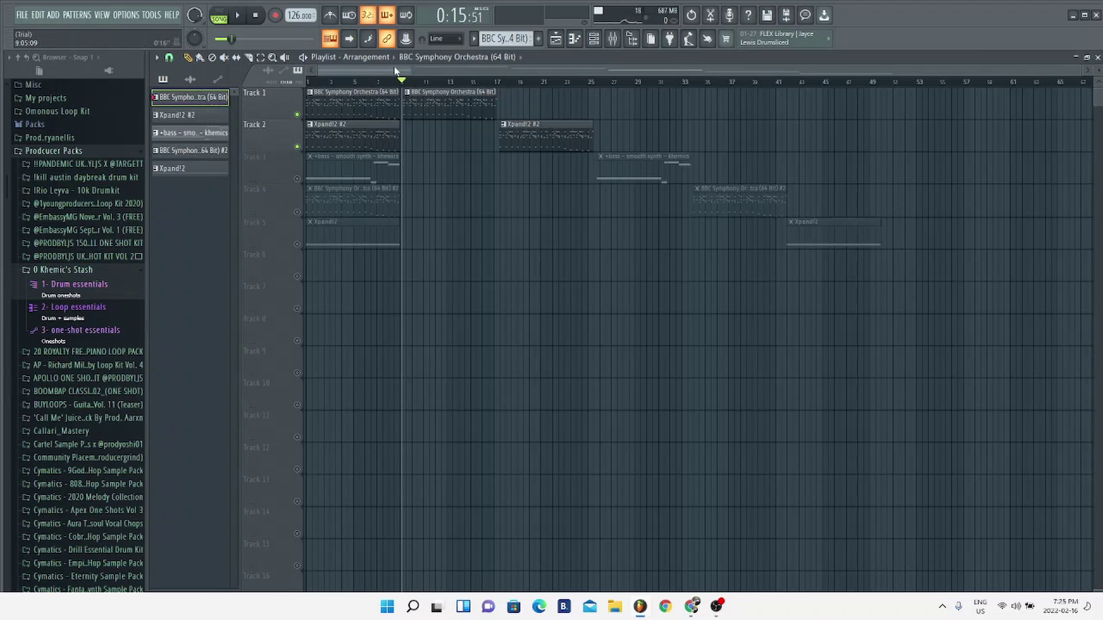
left_click_drag(408, 83, 299, 83)
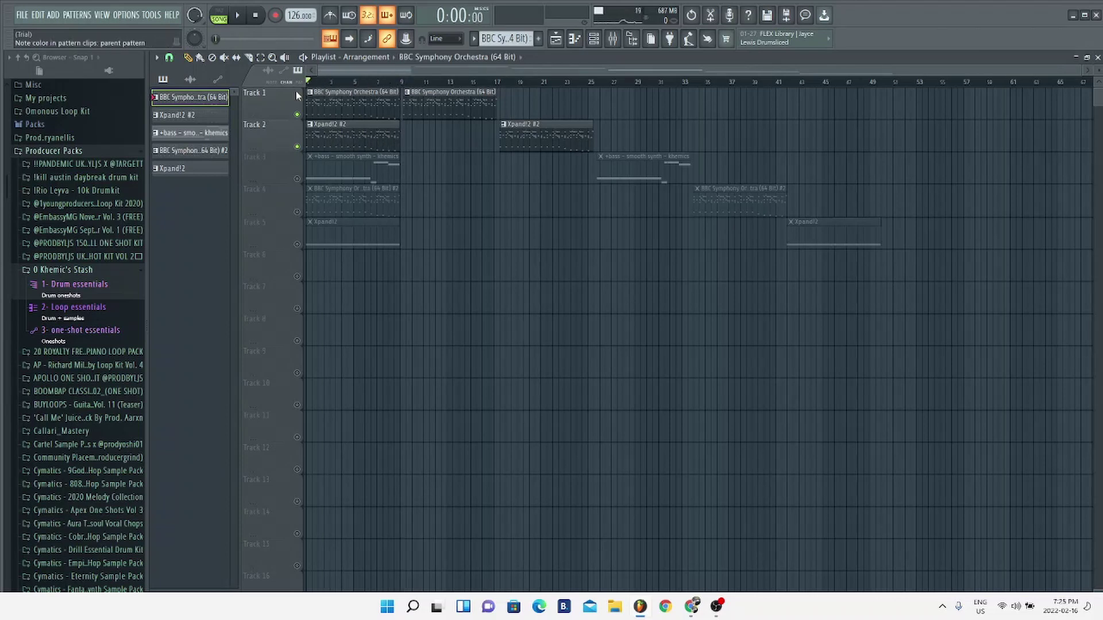
left_click(297, 114)
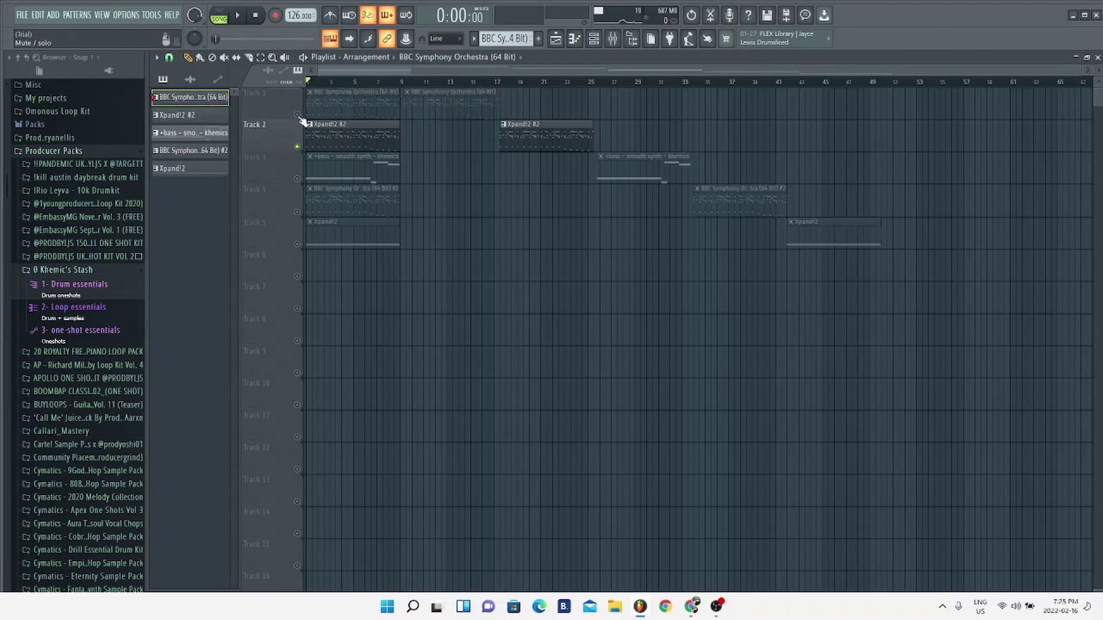
left_click(240, 19)
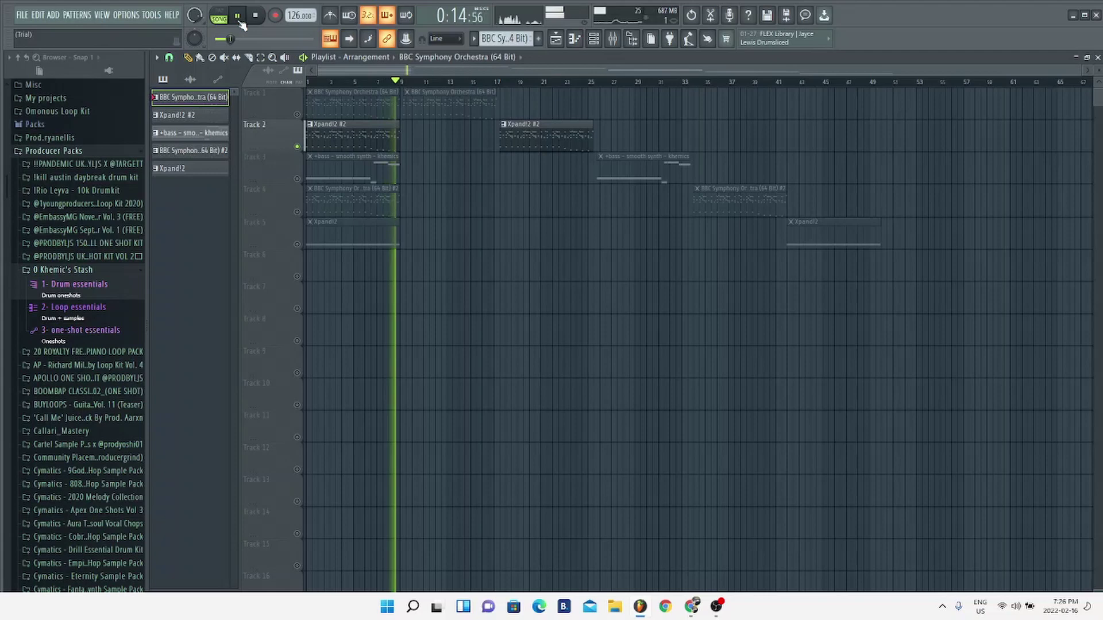
left_click(238, 18)
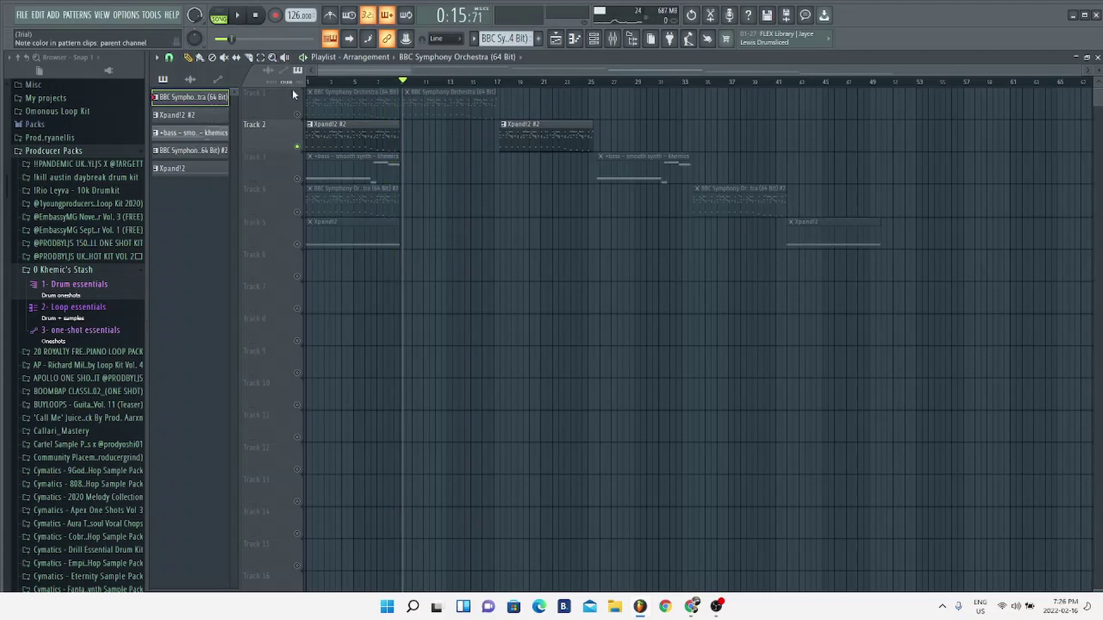
left_click(612, 39)
left_click(251, 231)
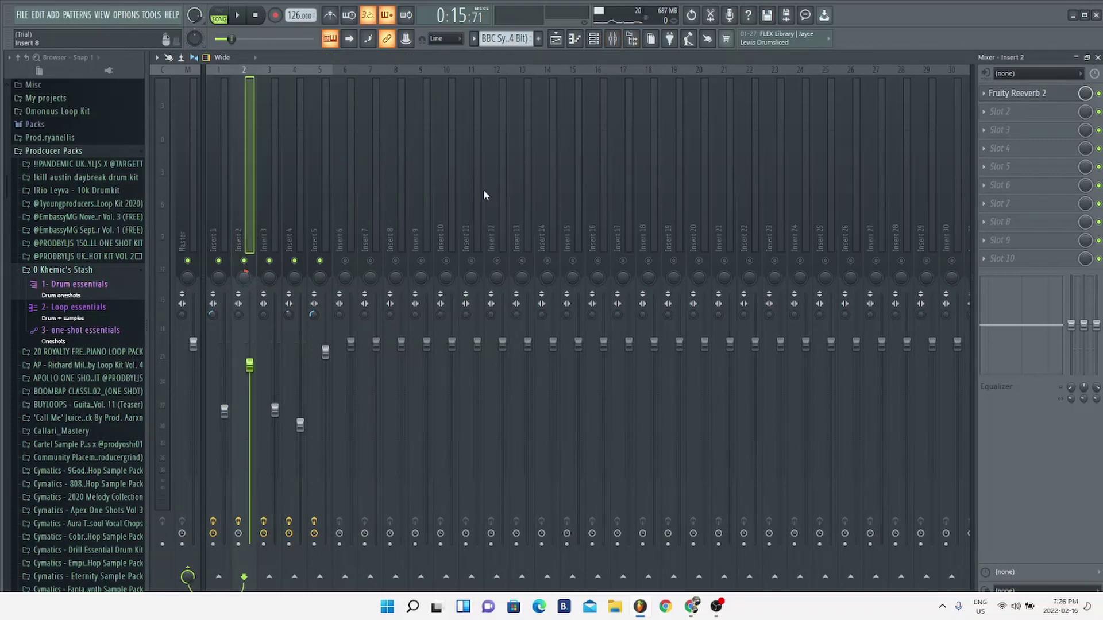
left_click(1098, 58)
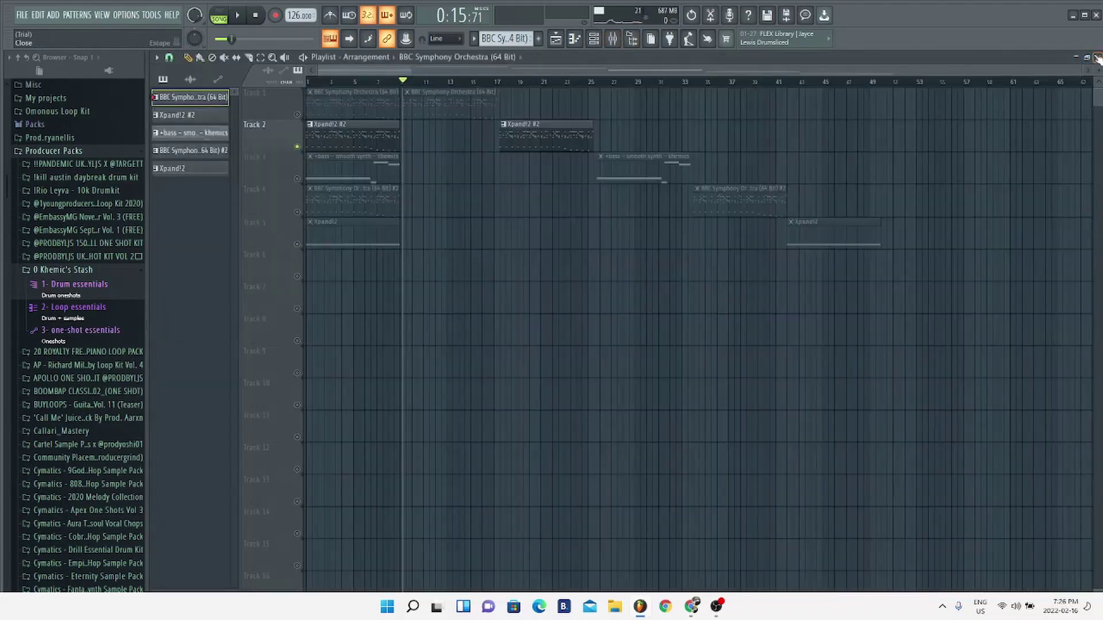
- Solo Track 3's smooth bass clips and play them from the start until 0:15
right_click(297, 146)
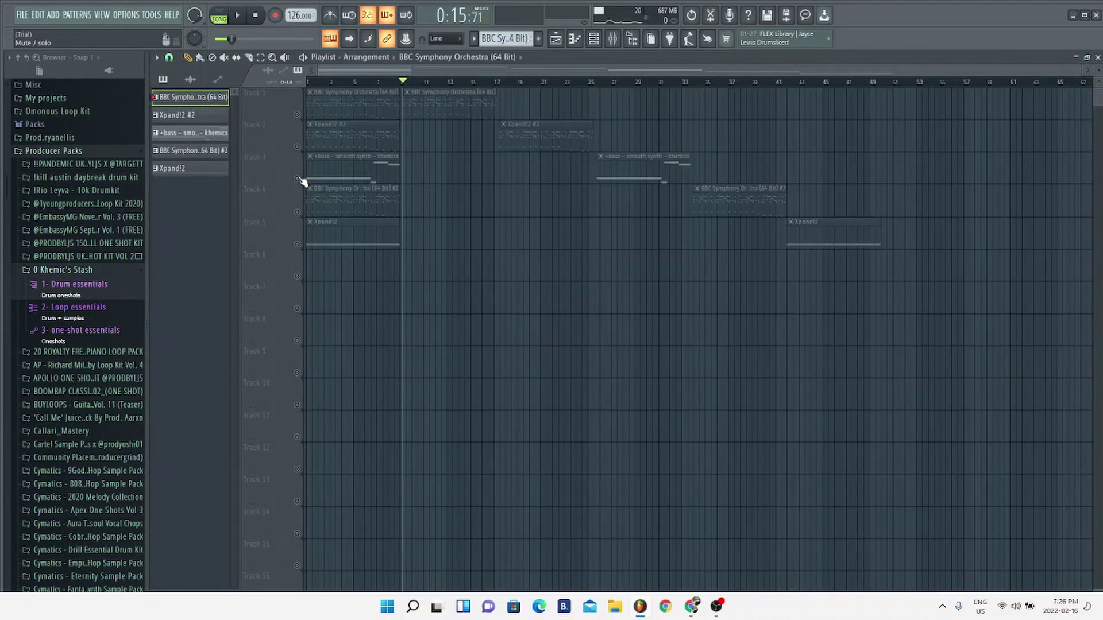
right_click(297, 179)
key("space")
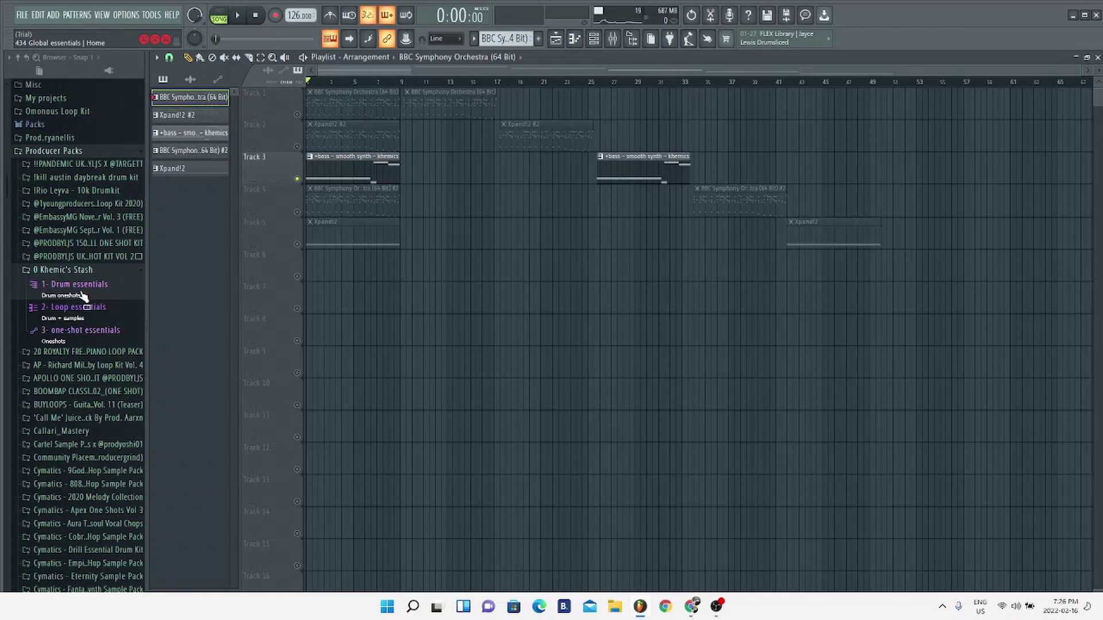
scroll(82, 295, "down", 2)
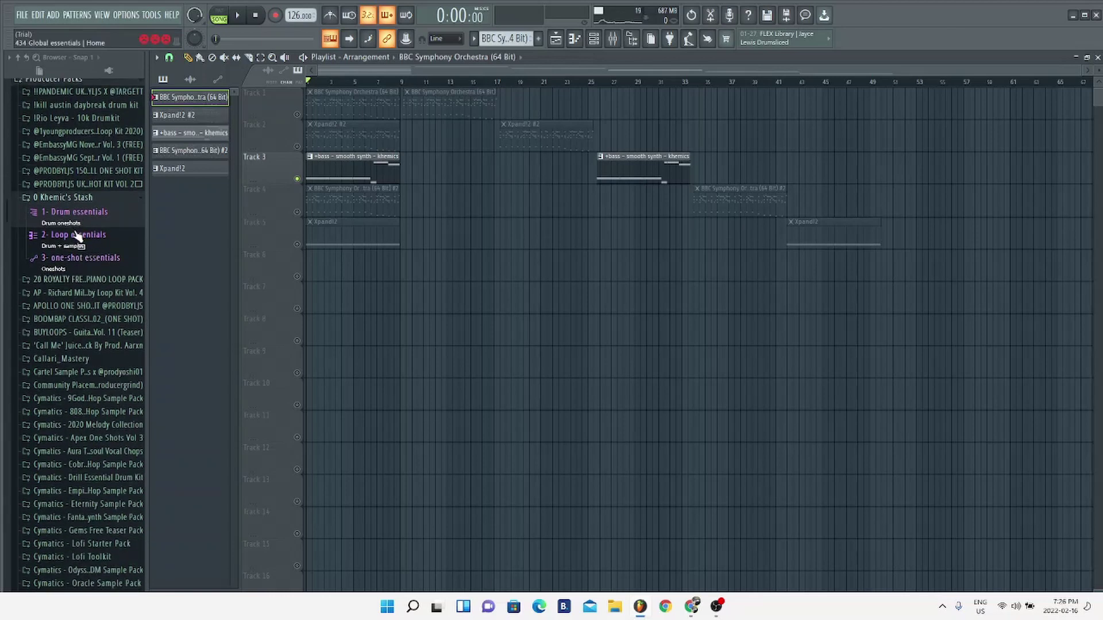
left_click_drag(77, 236, 91, 204)
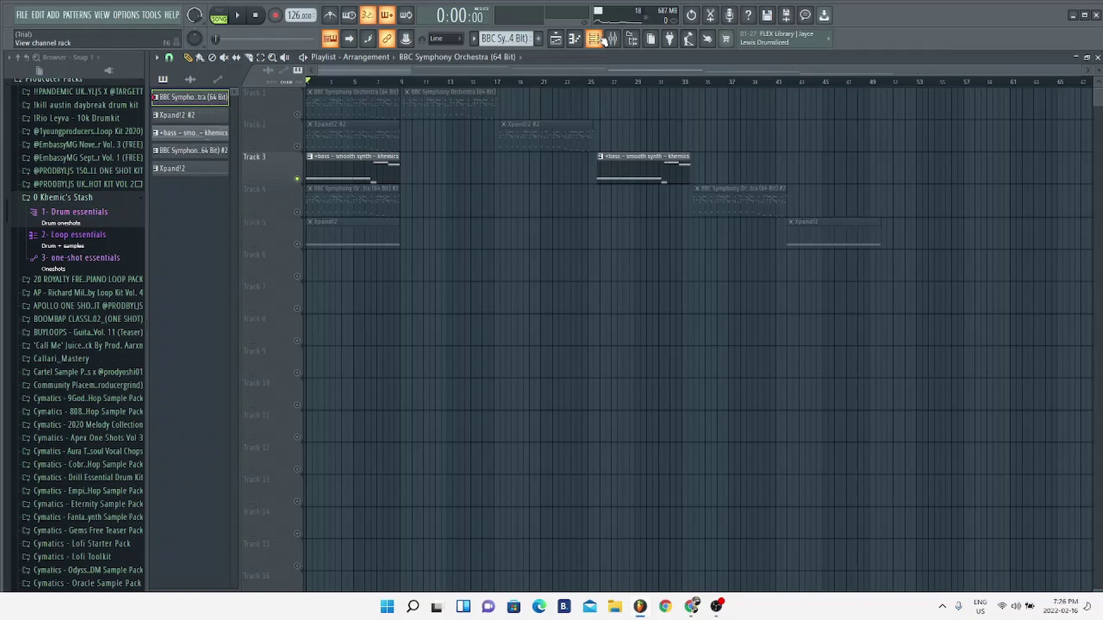
left_click(238, 17)
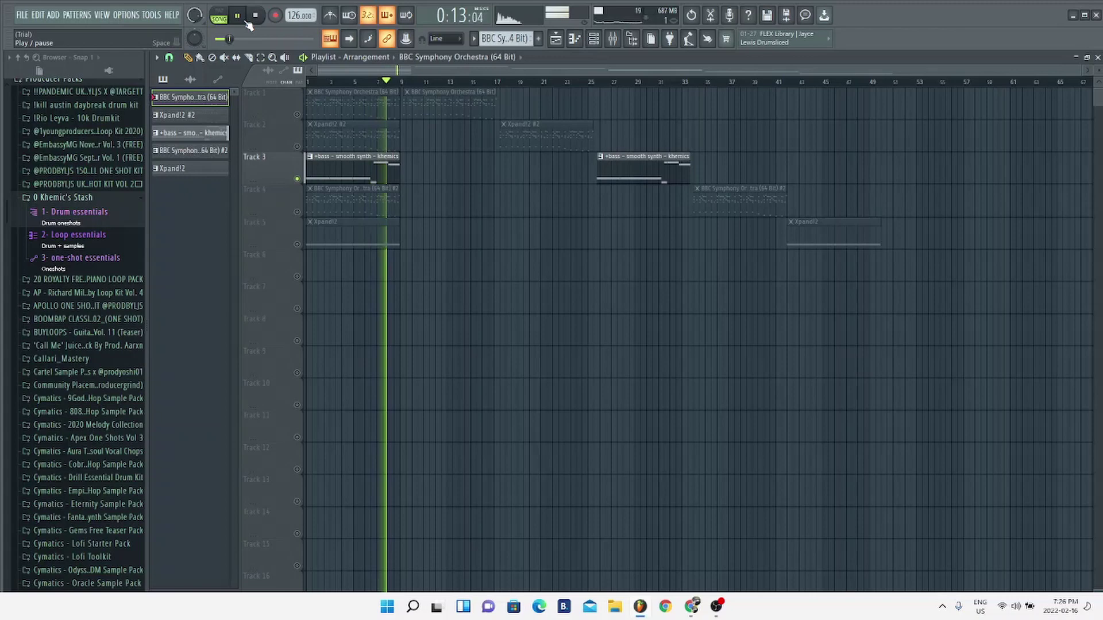
left_click(237, 16)
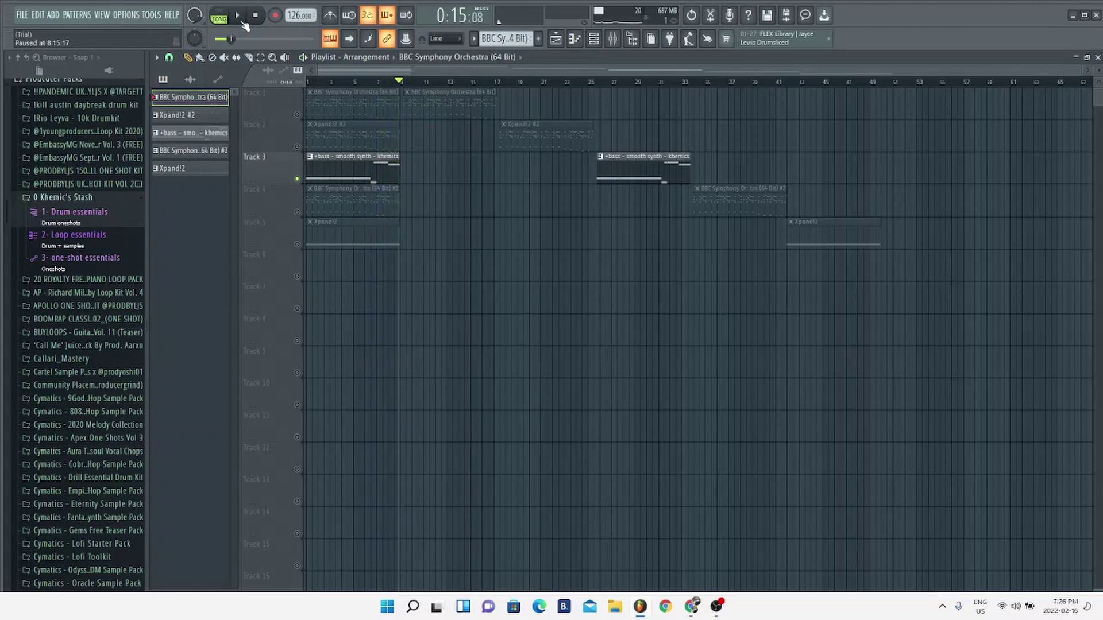
- Open the +bass - smooth synth - khemics pattern maximized, zoomed to bars 1–17
double_click(392, 173)
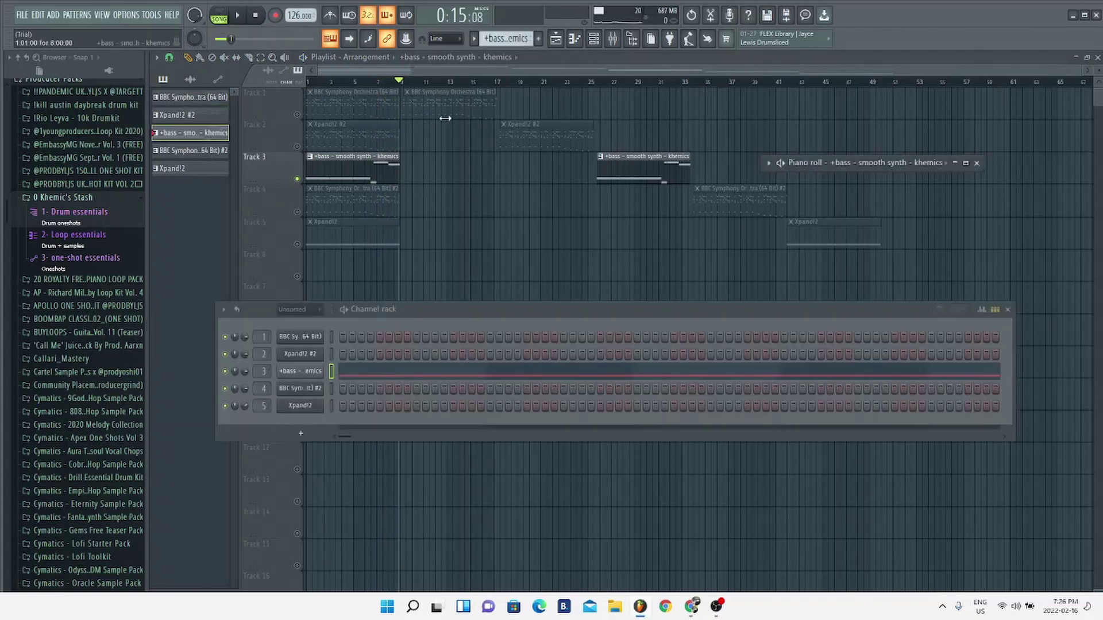
left_click(967, 164)
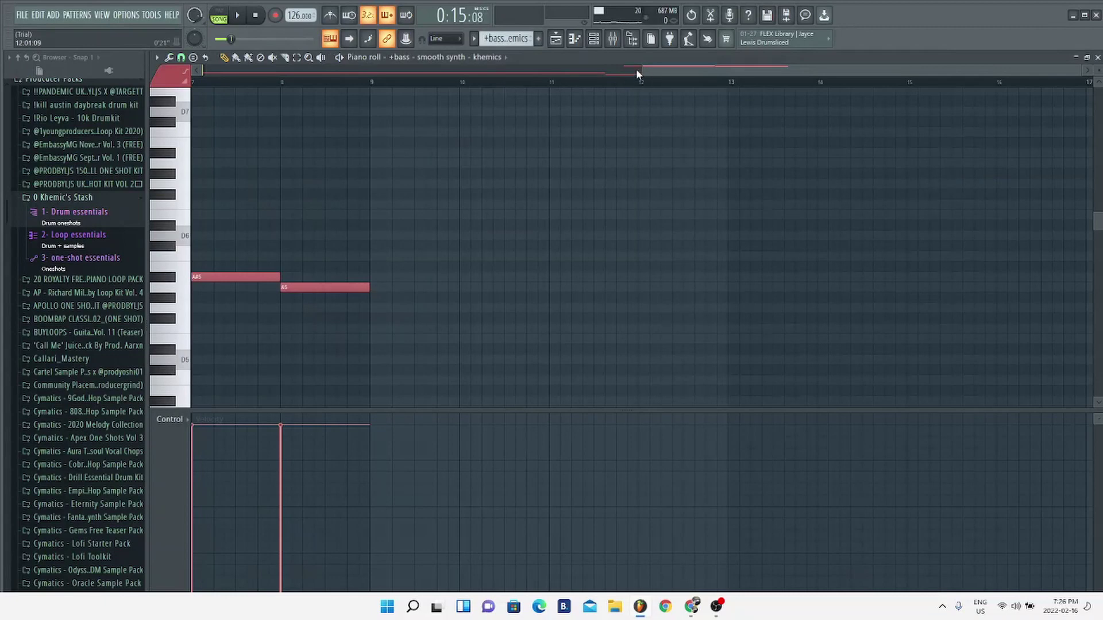
left_click_drag(637, 73, 311, 273)
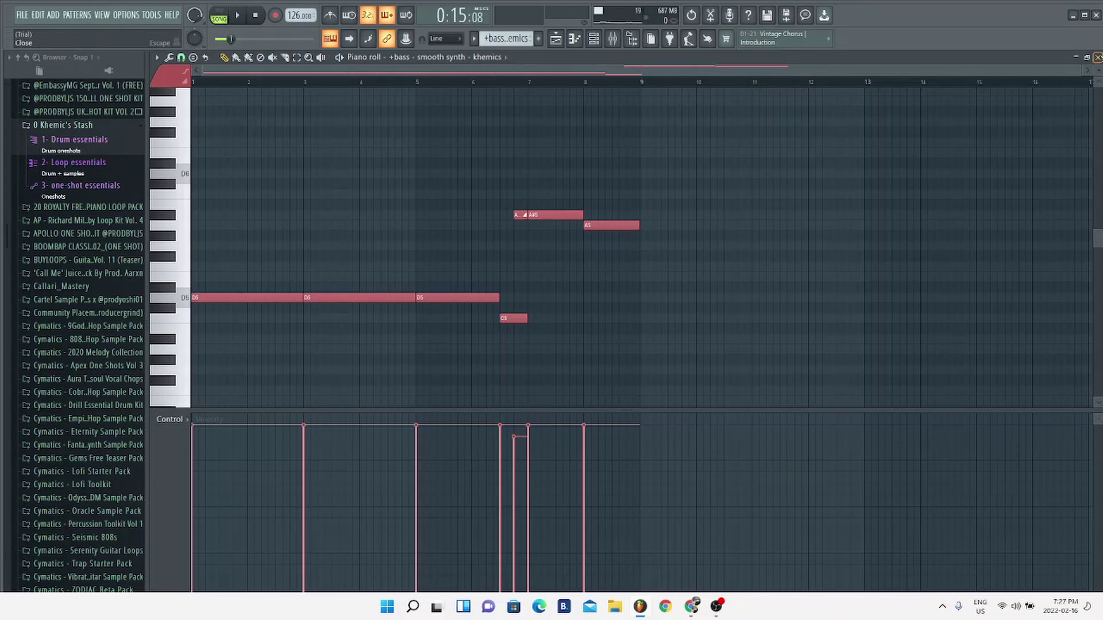
- Close the piano roll and inspect Insert 3's Fruity parametric EQ 2 in the mixer
left_click(1098, 57)
left_click(613, 38)
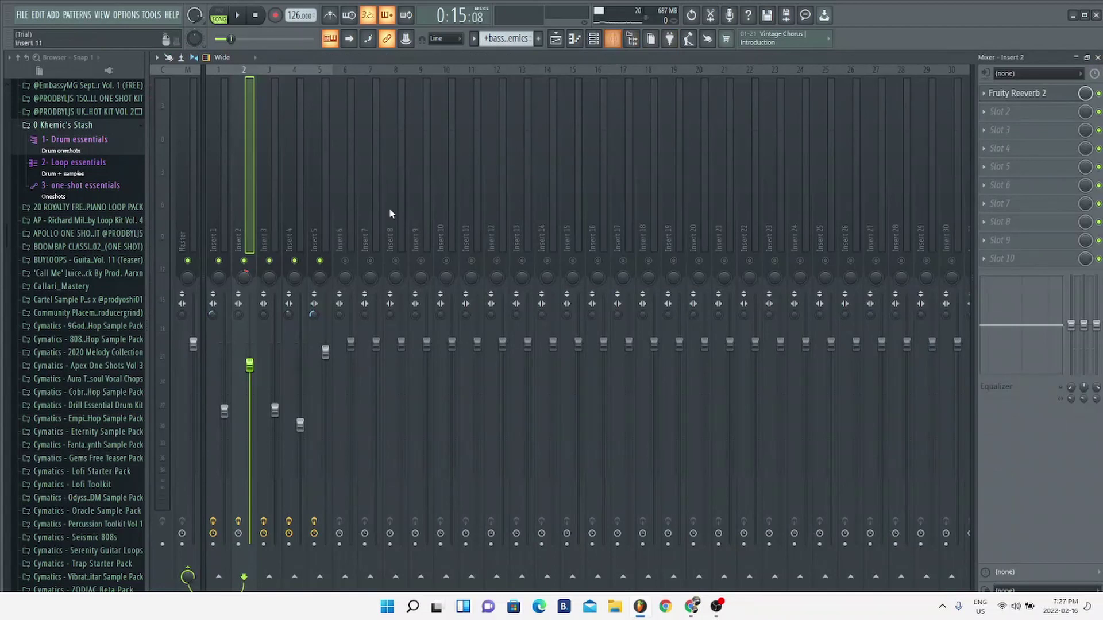
left_click(271, 211)
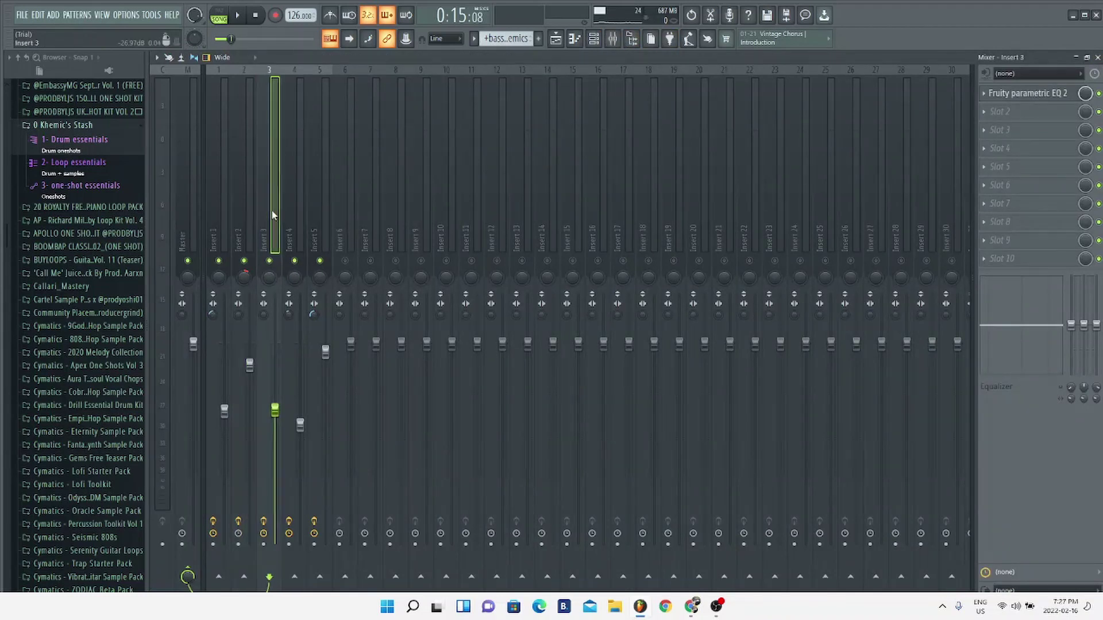
left_click(1038, 96)
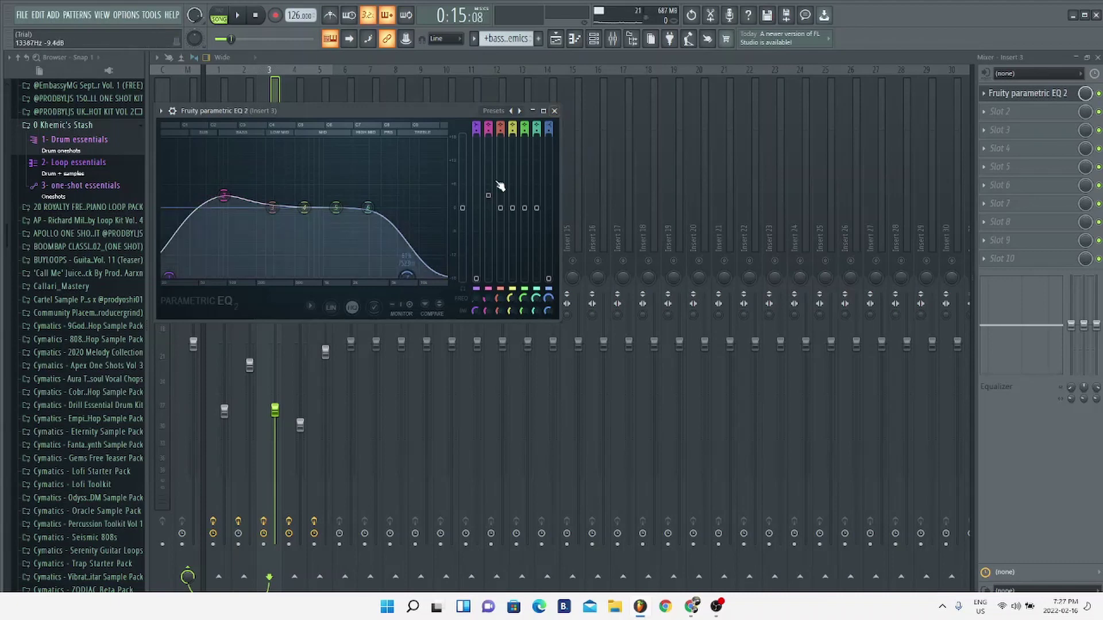
left_click(555, 111)
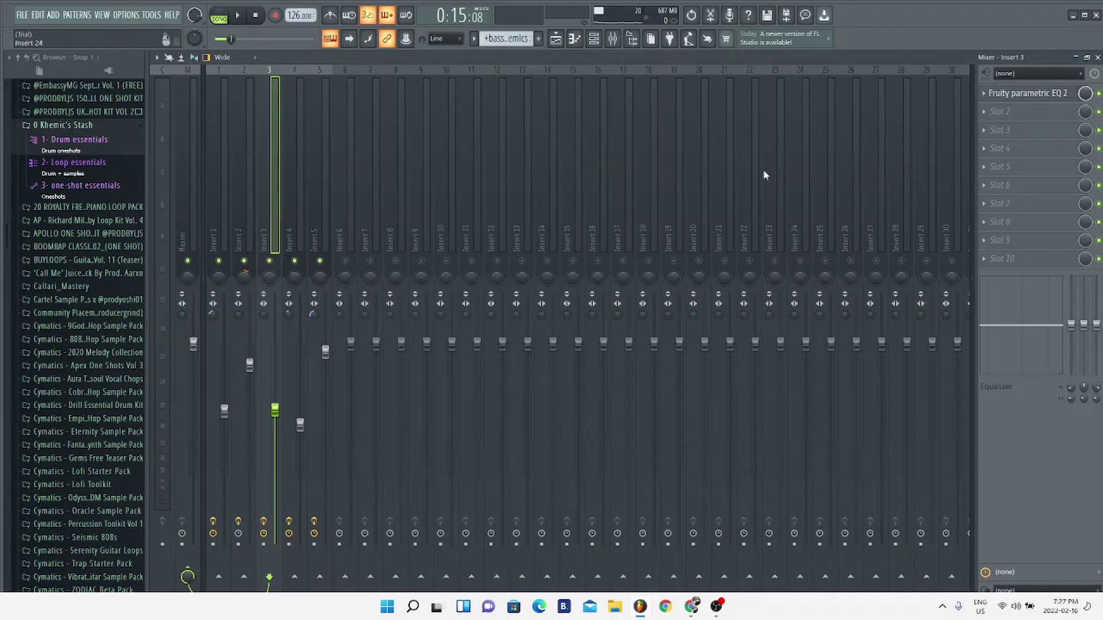
- Back in the playlist, solo Track 4's strings and play them from bar 1
key("F6")
key("F5")
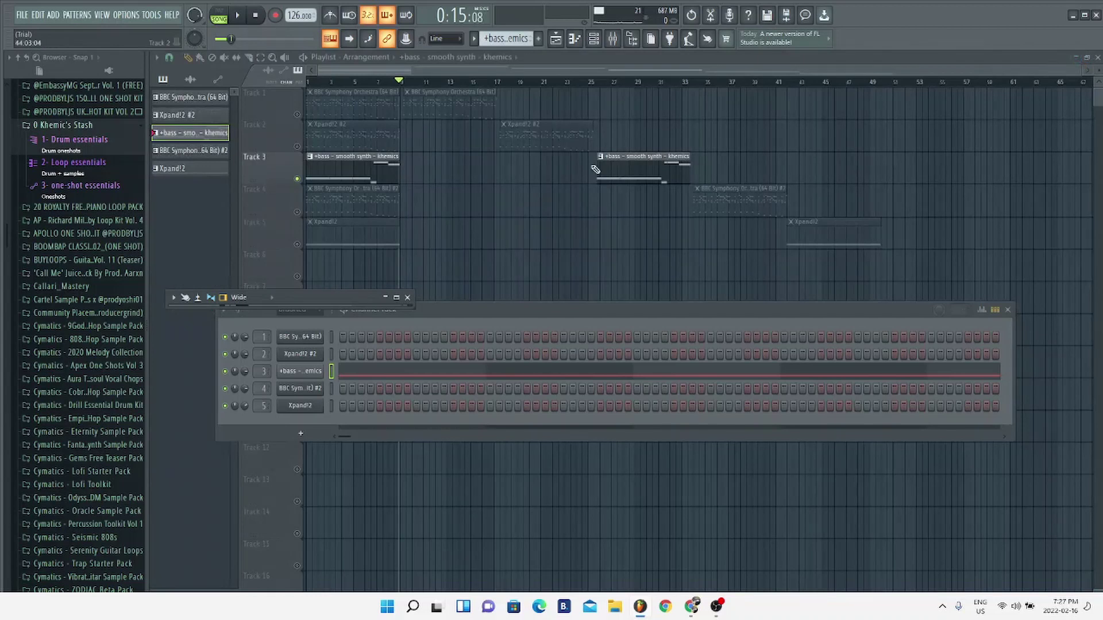
left_click(297, 212, "ctrl")
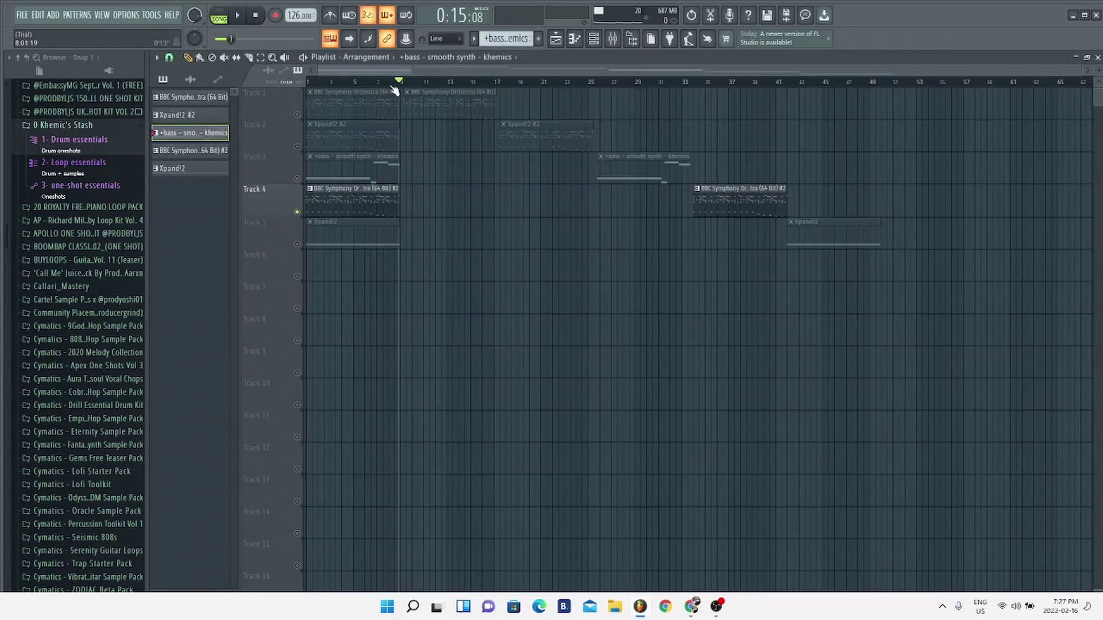
left_click_drag(400, 82, 308, 83)
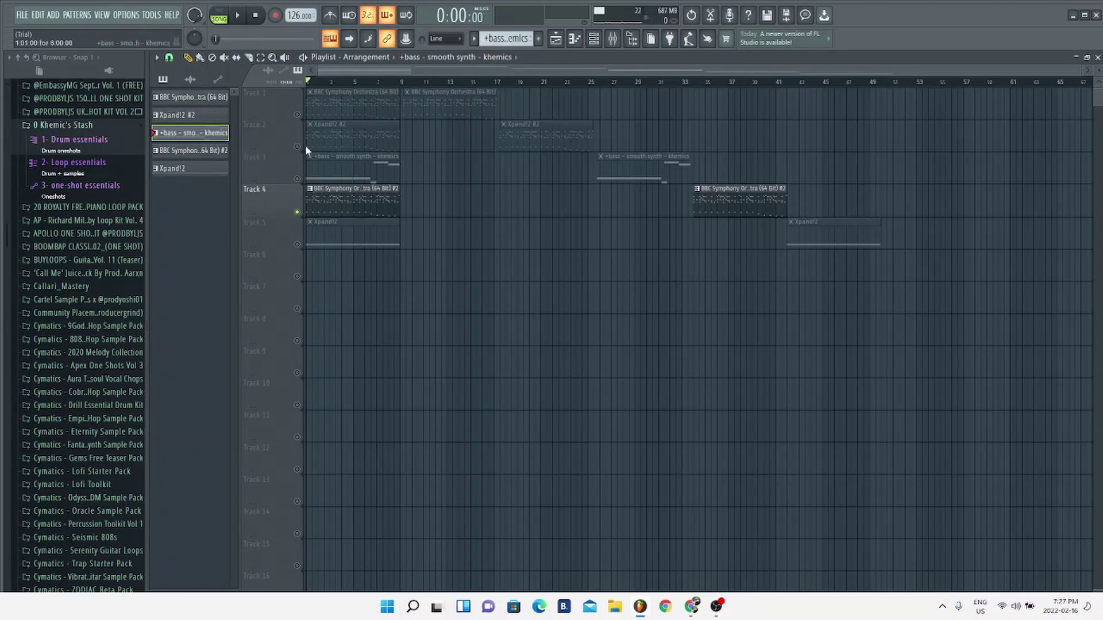
left_click(239, 18)
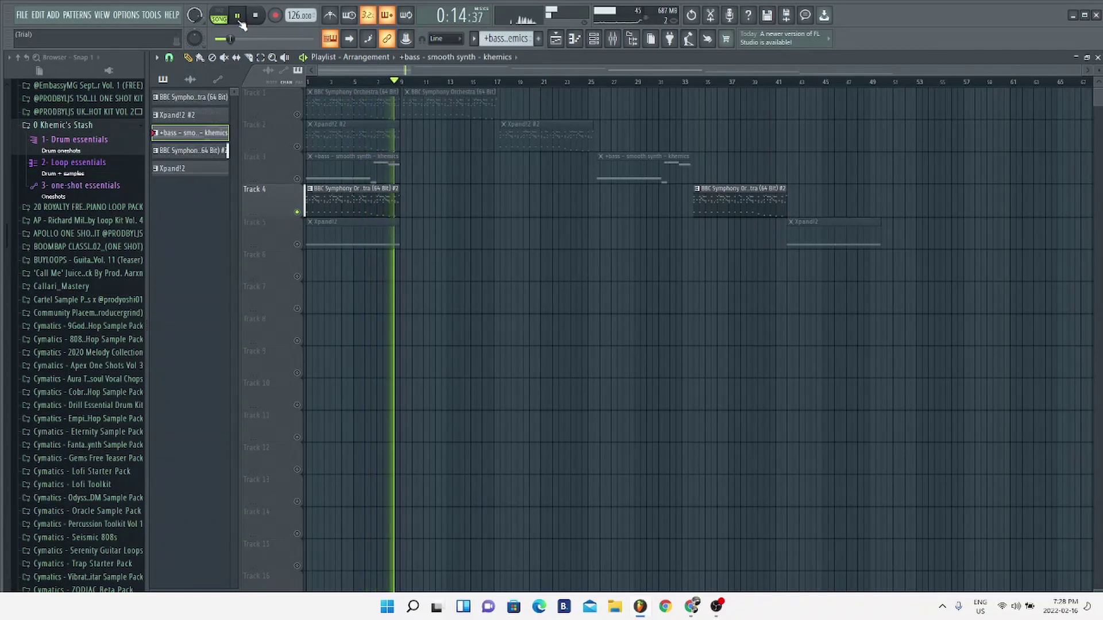
- Pause, check Insert 4's Fruity parametric EQ 2 in the mixer, then solo Track 5
left_click(241, 22)
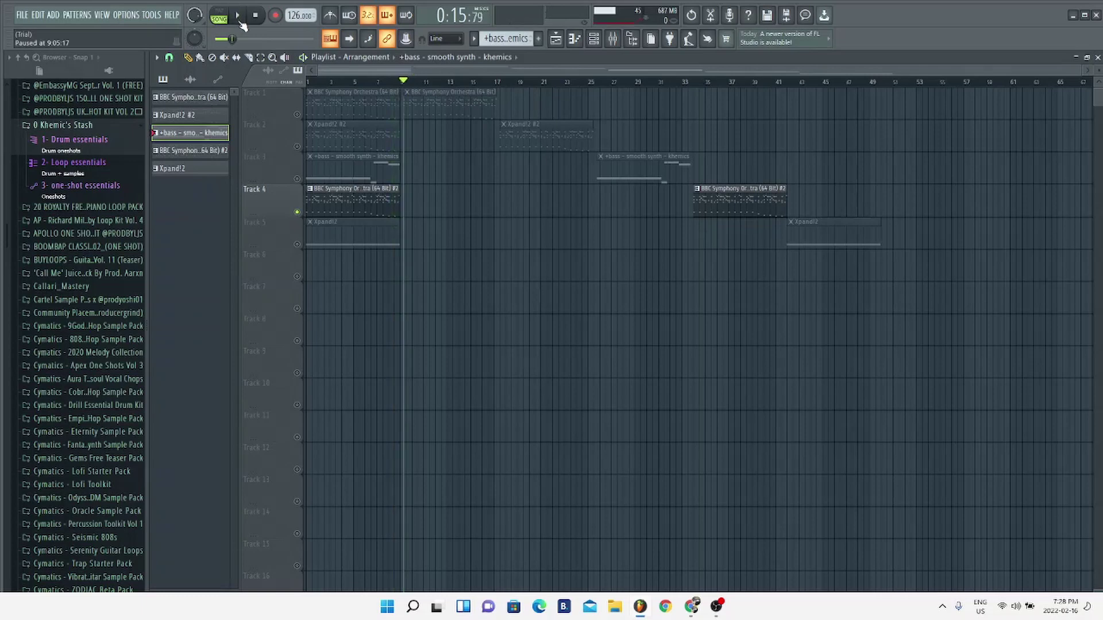
left_click(613, 39)
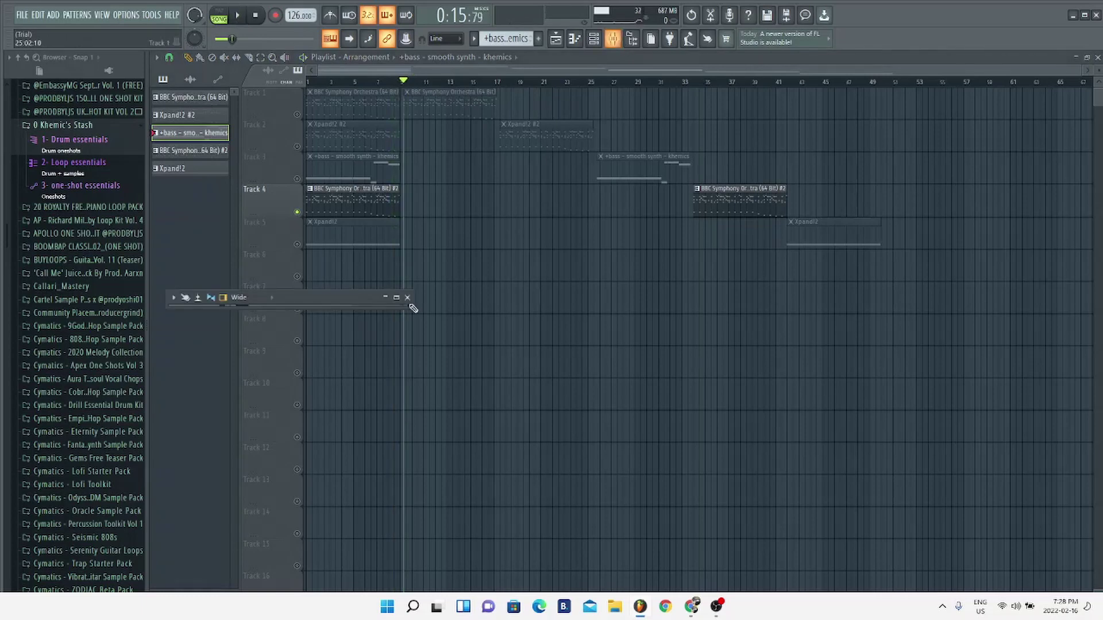
left_click(396, 297)
left_click(290, 225)
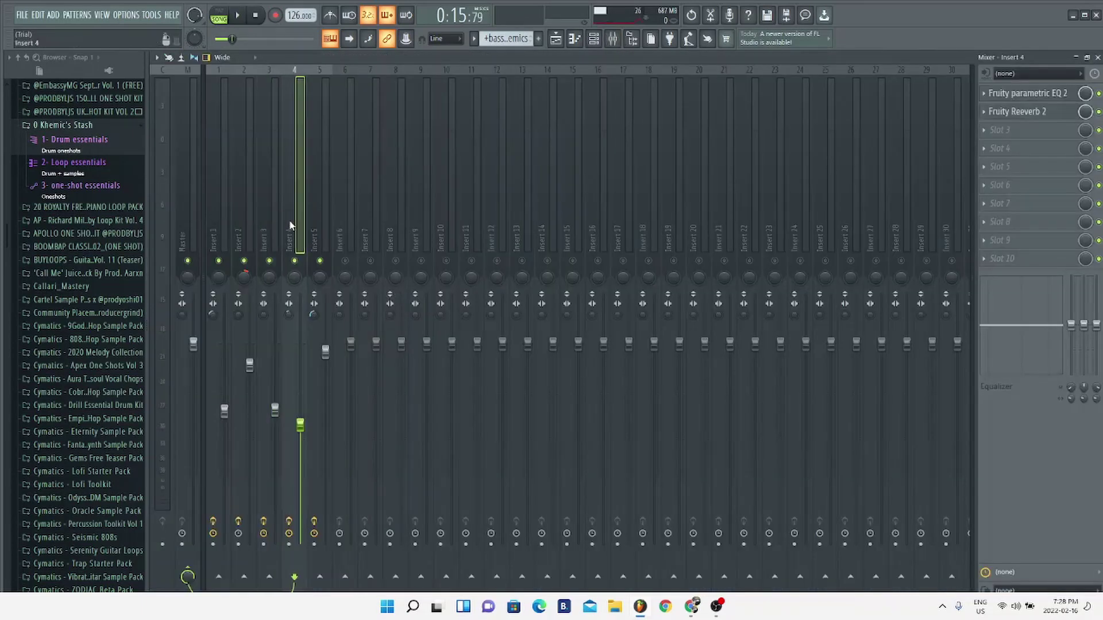
left_click(993, 93)
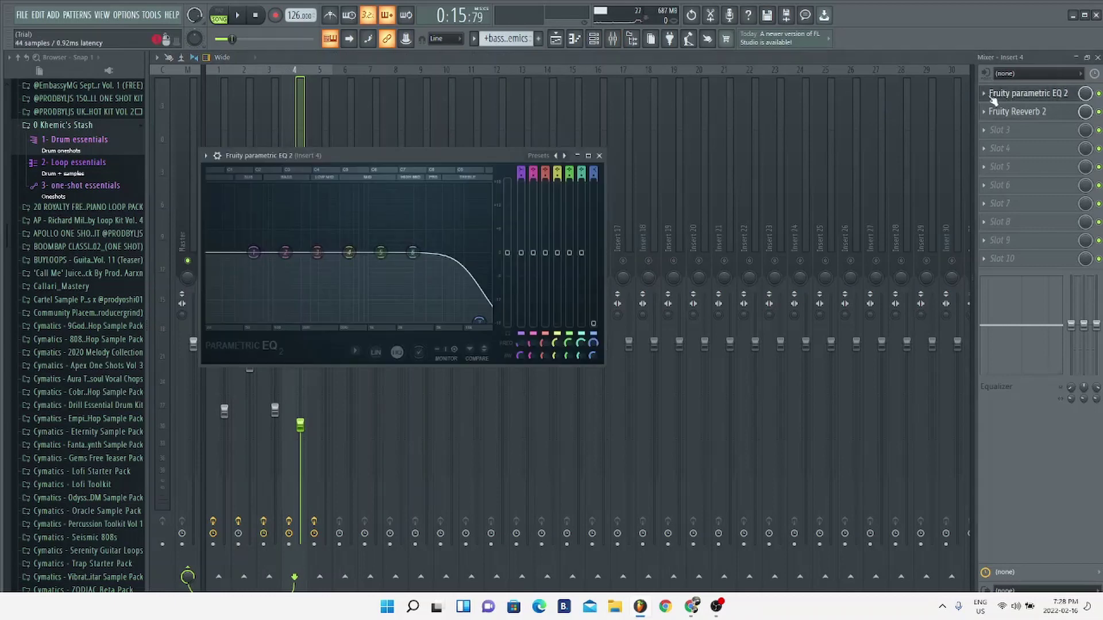
left_click(599, 155)
left_click(1098, 58)
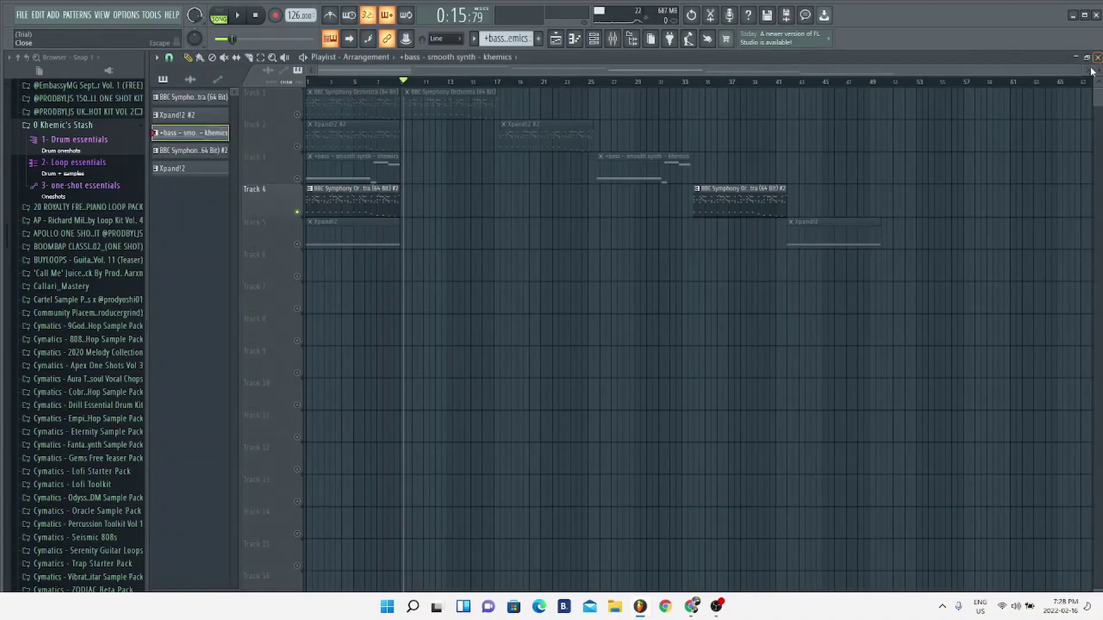
left_click(297, 245, "ctrl")
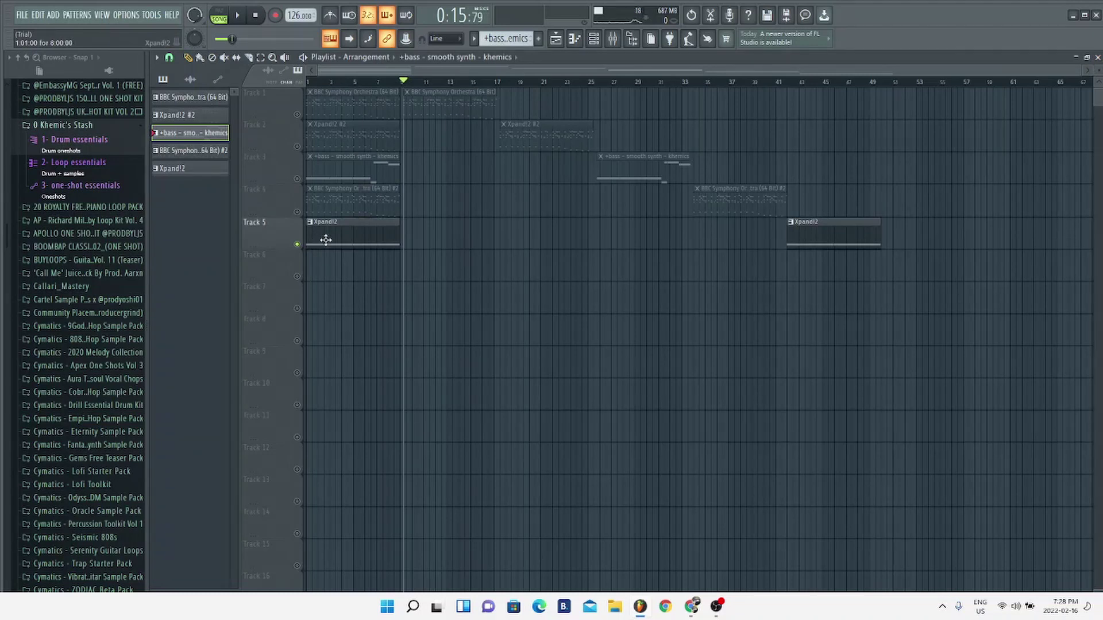
- Inspect the Xpand!2 channel's +08 Spaceship preset menu, then close the plugin window
left_click(593, 38)
left_click(321, 407)
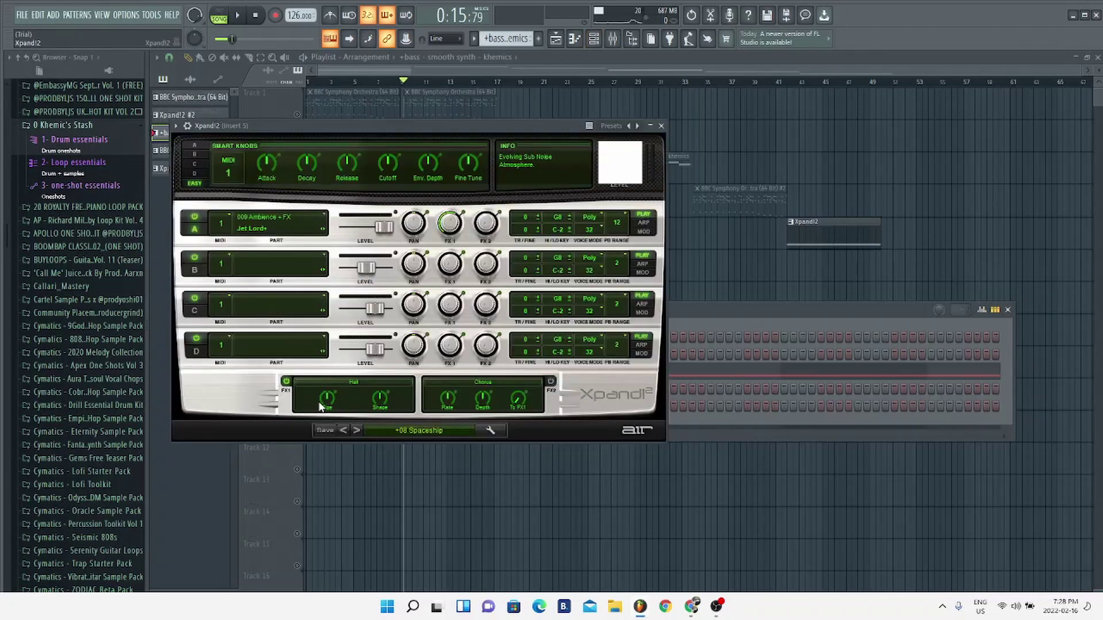
left_click(429, 430)
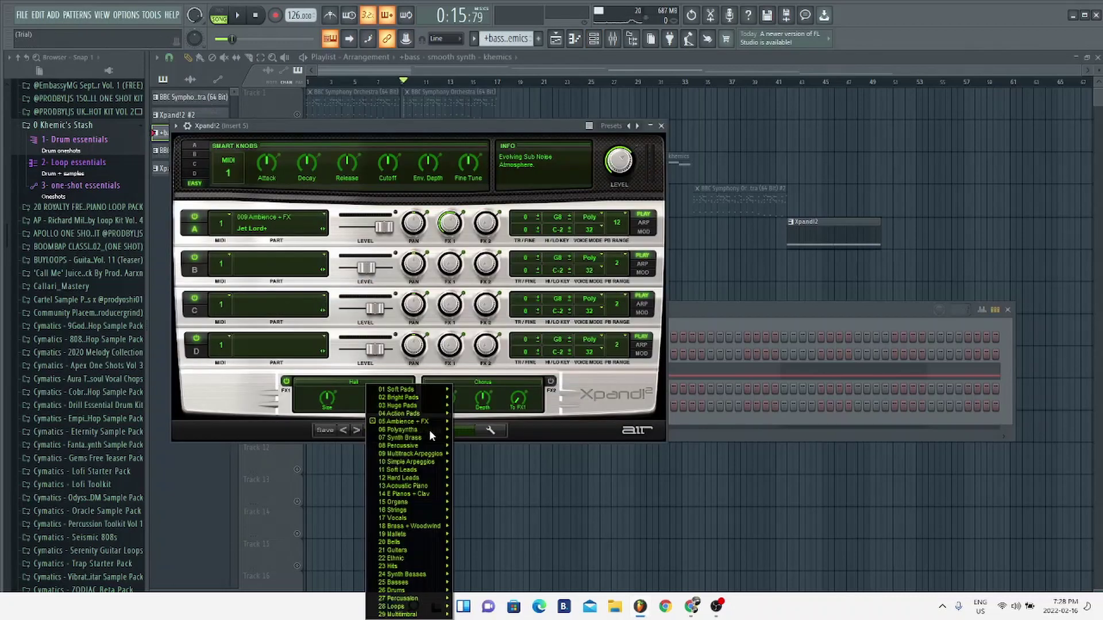
mouse_move(423, 425)
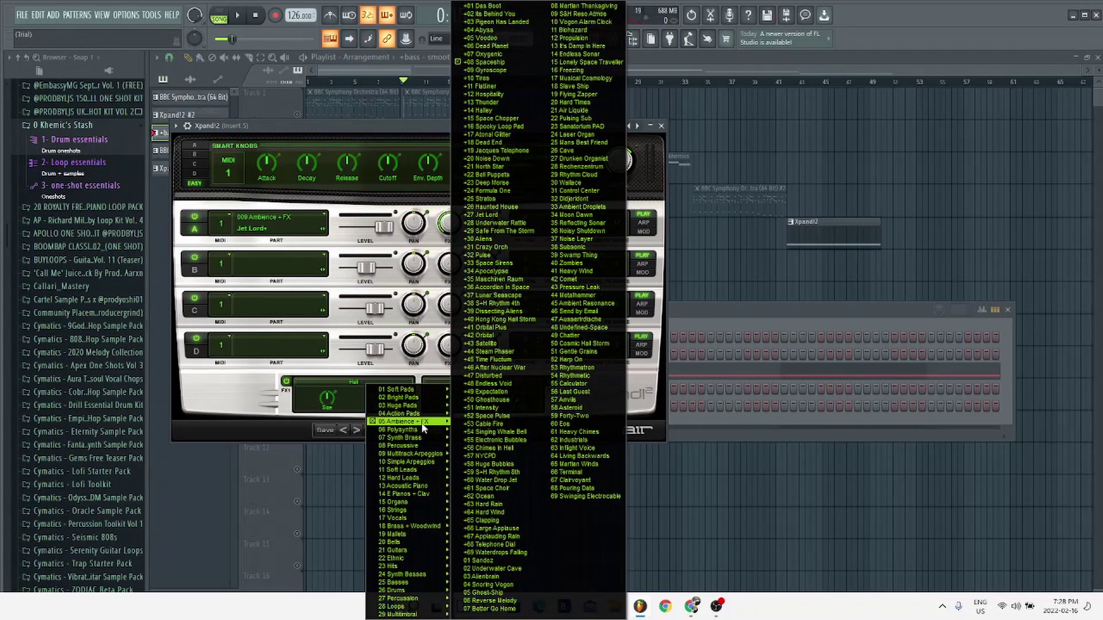
left_click(662, 125)
left_click(663, 125)
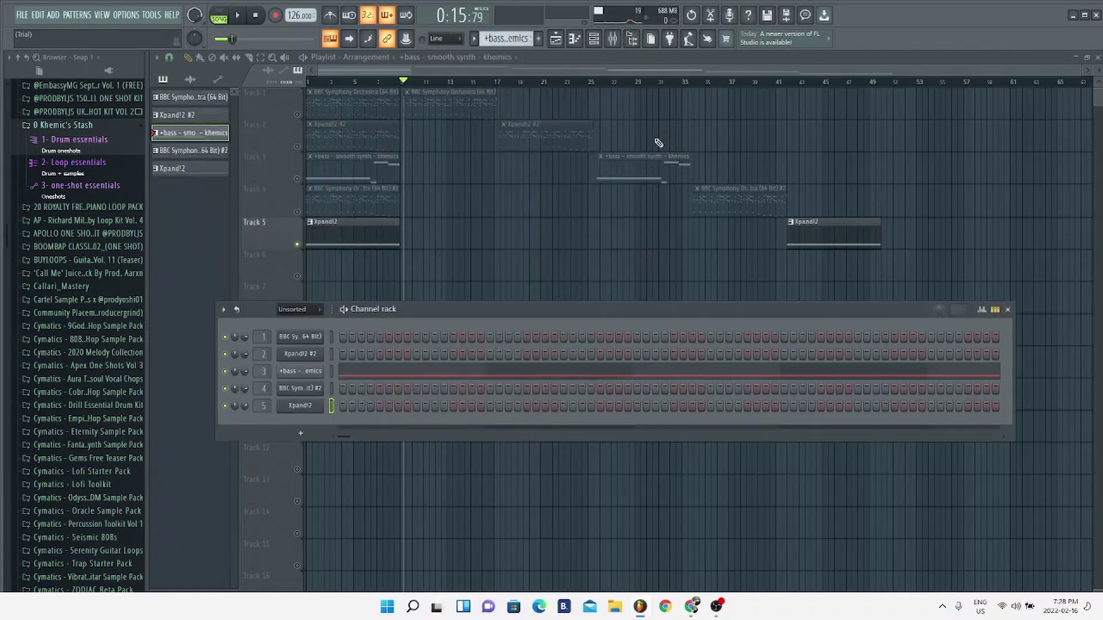
- Rewind to the song start and play the soloed Xpand!2 track until 0:15
left_click(313, 84)
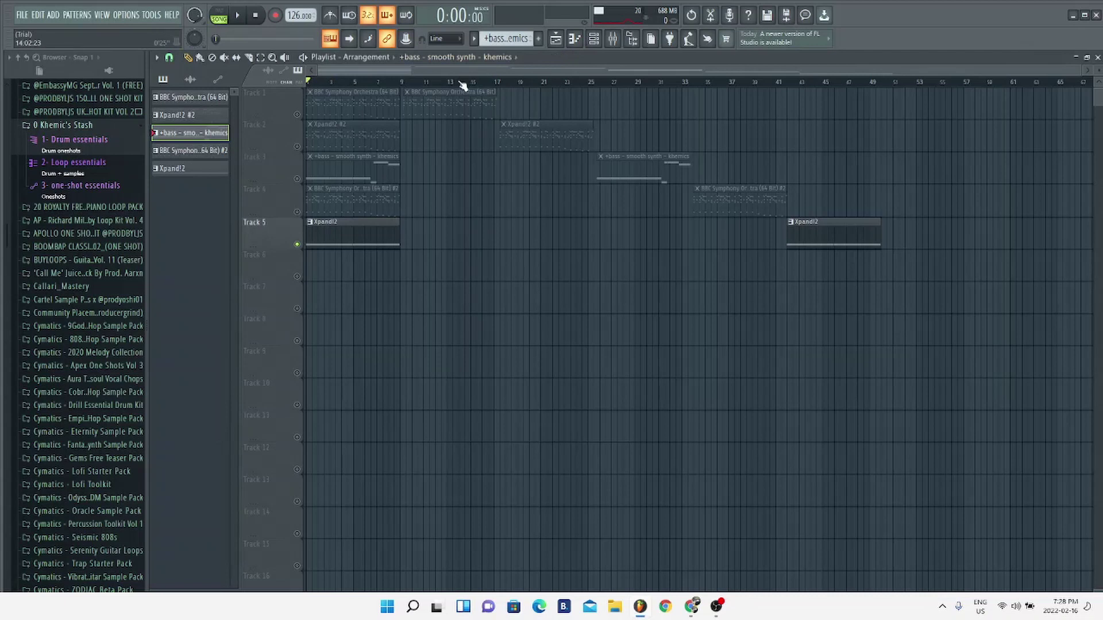
left_click(237, 17)
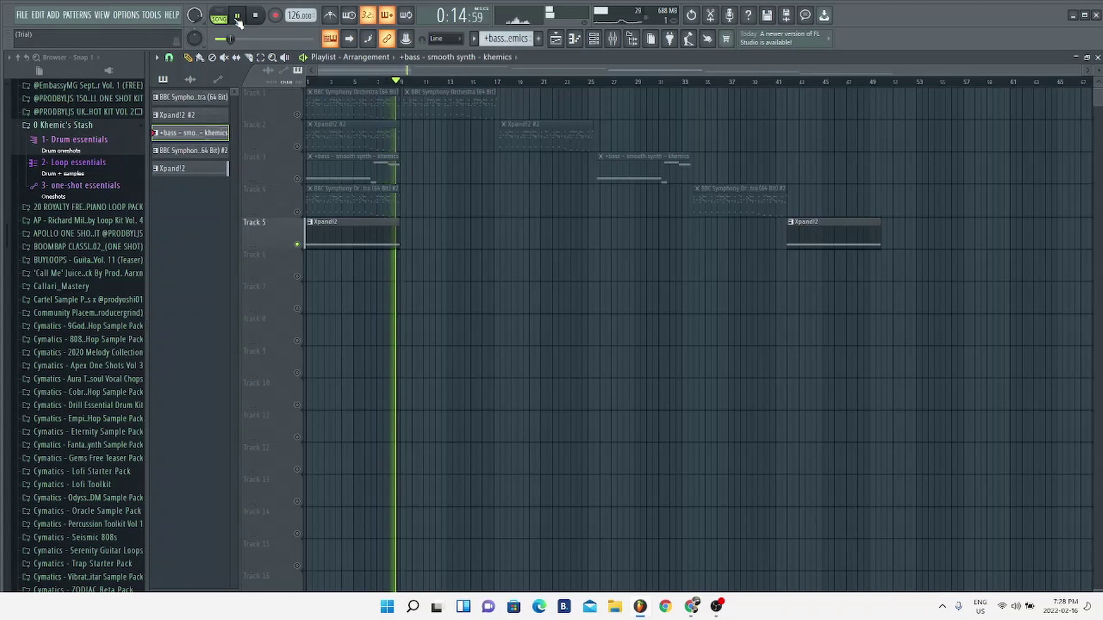
left_click(239, 22)
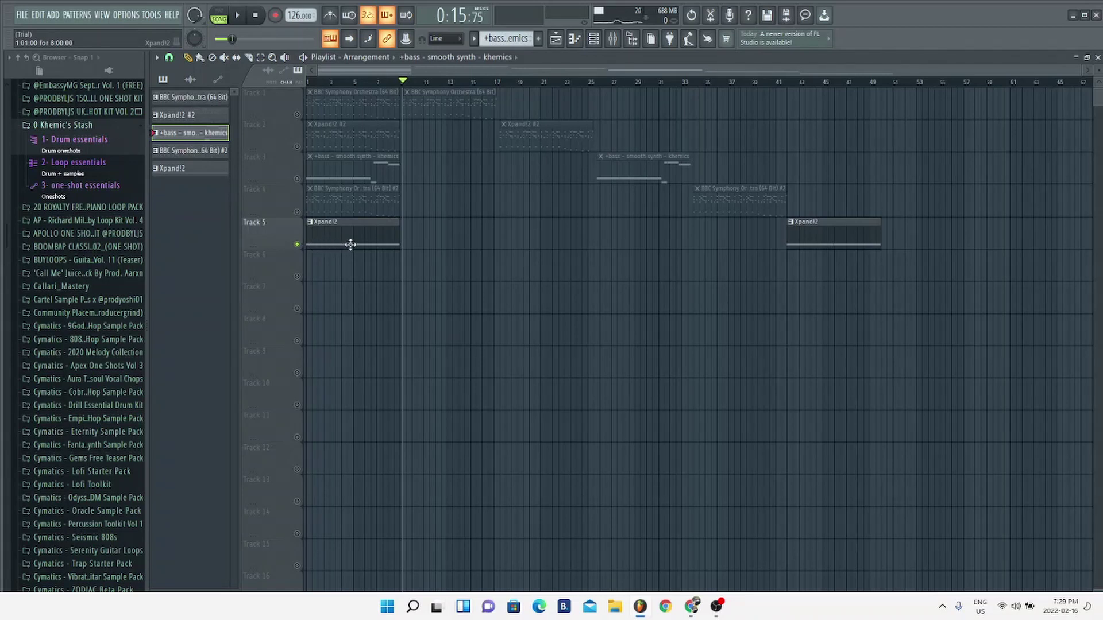
- Briefly toggle the channel rack, then bring up the Mixer
left_click(596, 44)
left_click(596, 43)
left_click(618, 45)
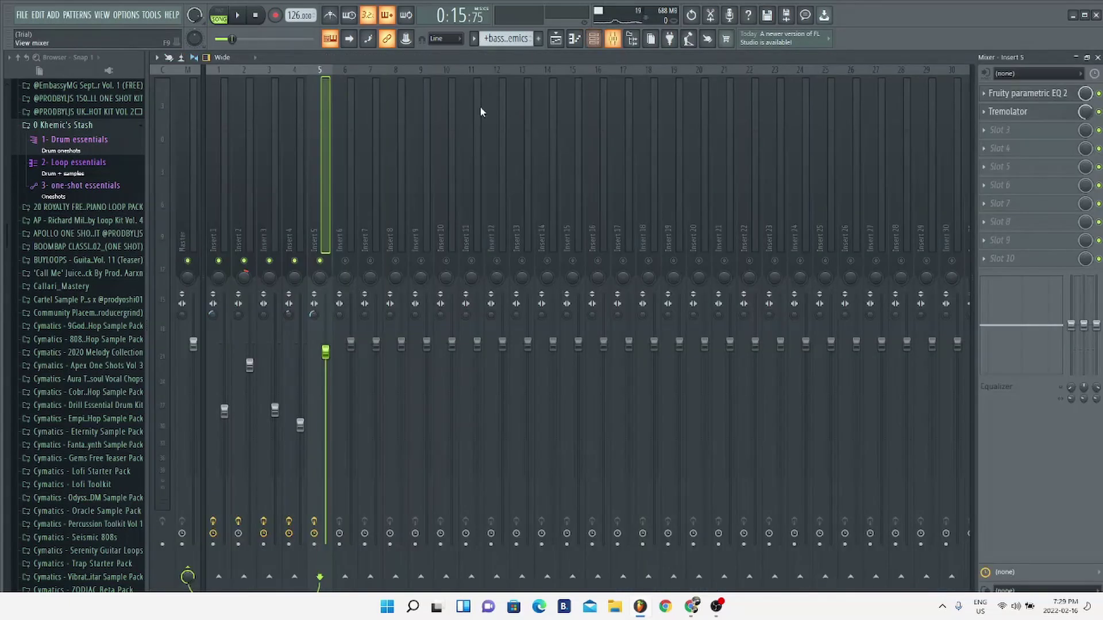
- Review Insert 5's Fruity parametric EQ 2 and Tremolator windows, then reselect Insert 5
left_click(1021, 99)
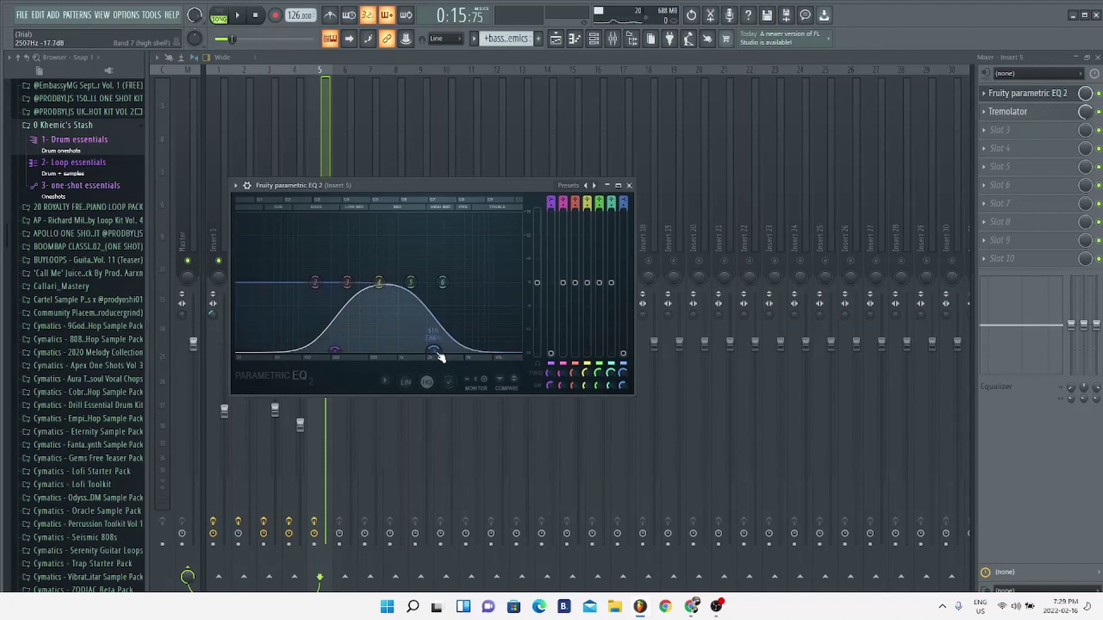
left_click(629, 186)
left_click(1028, 112)
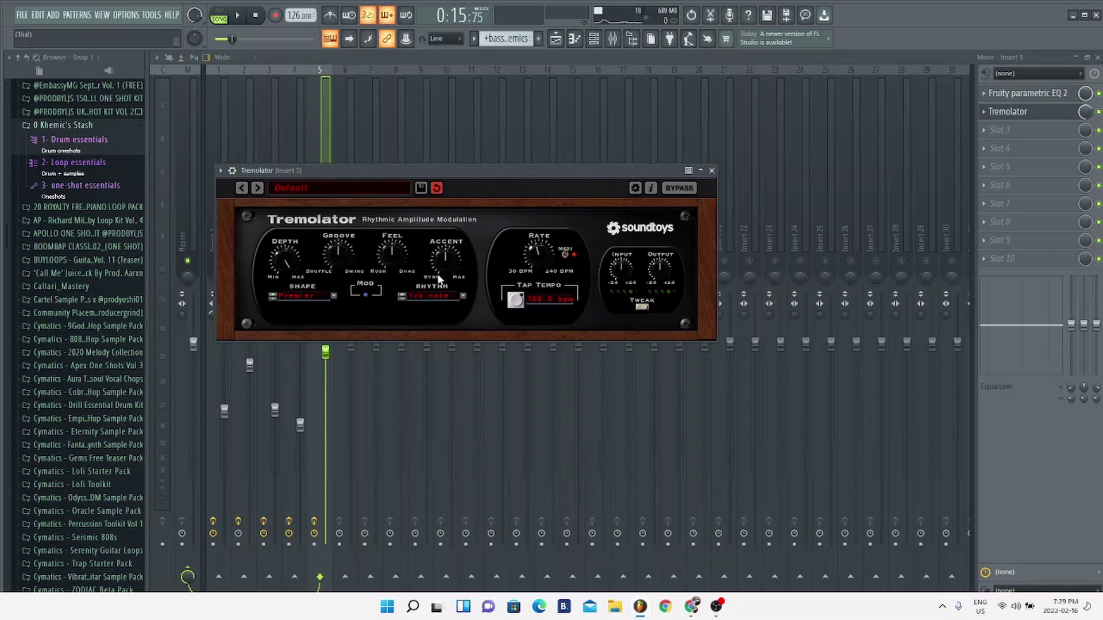
left_click(712, 171)
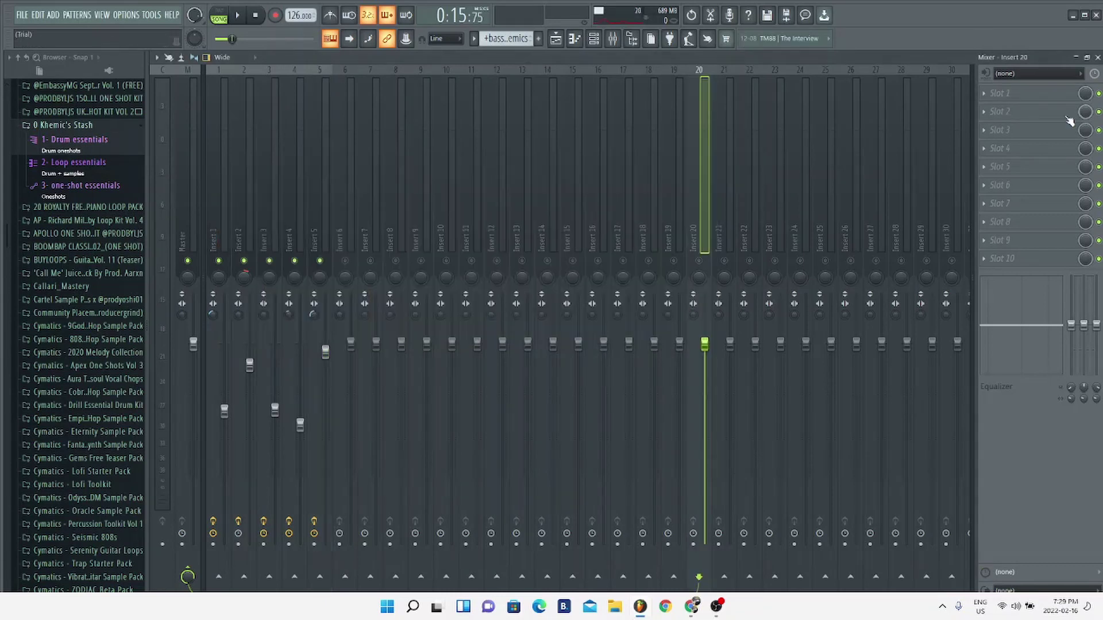
left_click(322, 233)
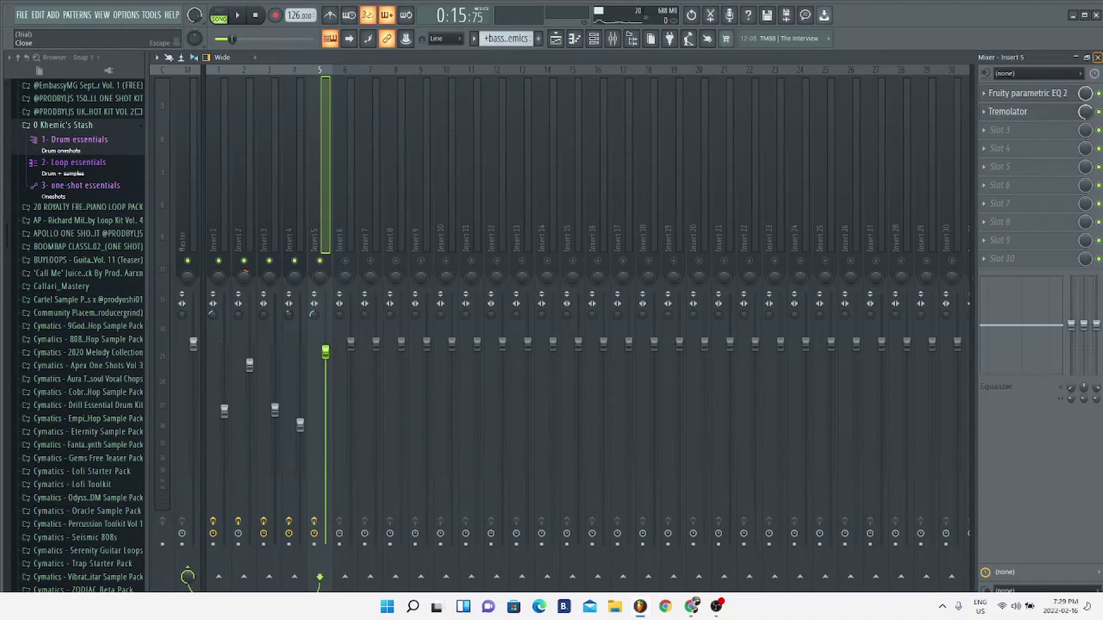
- Return to the playlist and unmute Tracks 4, 3, 2 and 1
left_click(1097, 57)
left_click(297, 212)
left_click(297, 178)
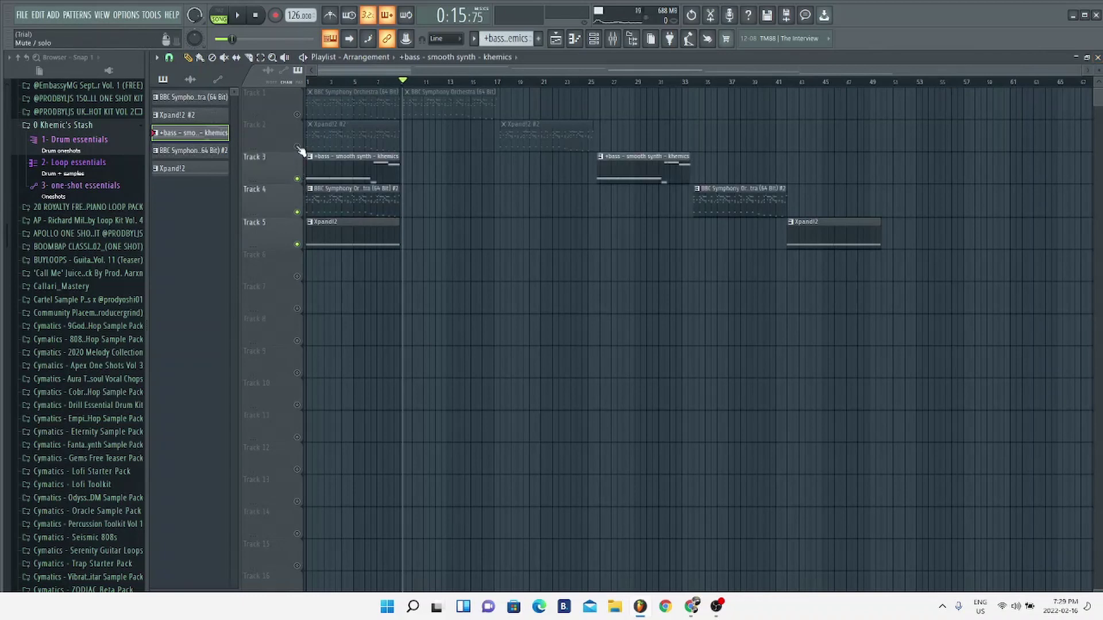
left_click(298, 146)
left_click(297, 114)
- Play the full five-track loop from bar 1, pausing around 0:15
left_click(309, 82)
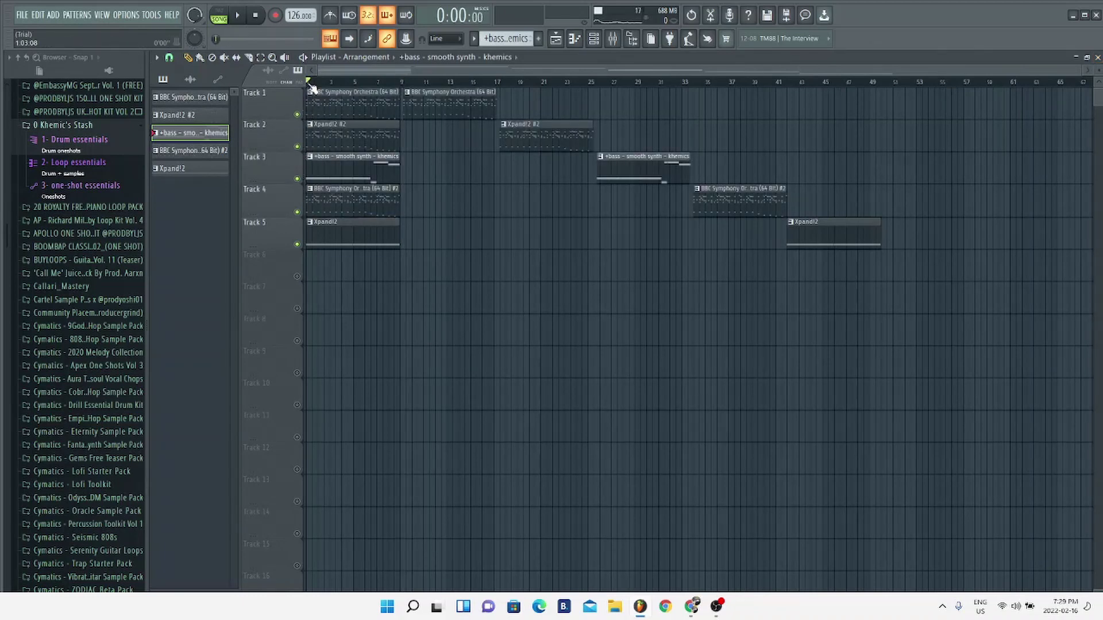
left_click(238, 16)
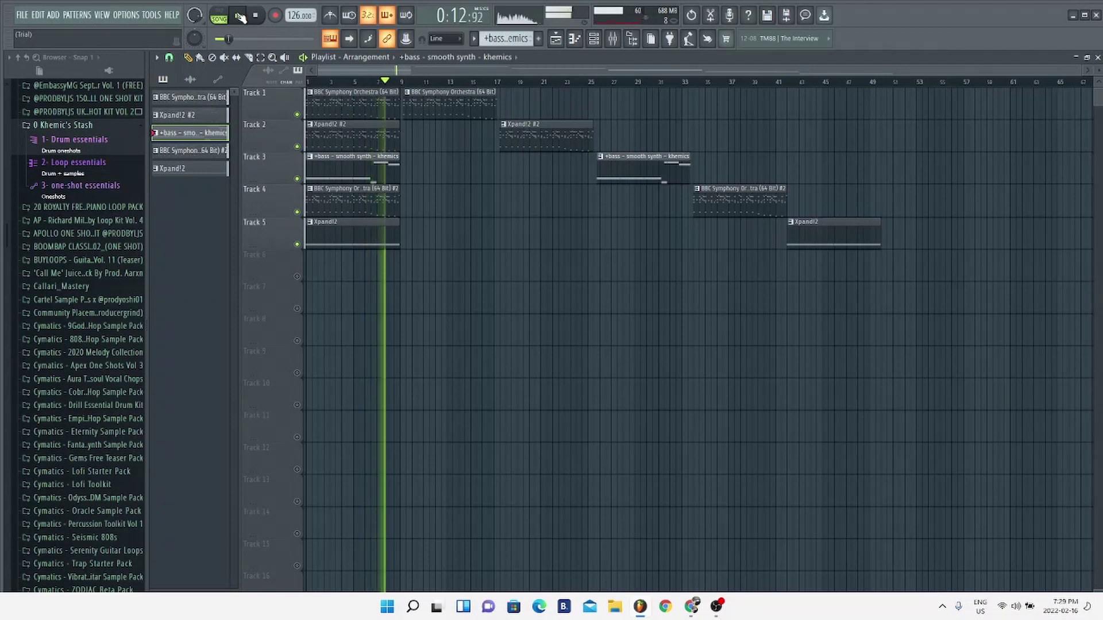
left_click(239, 17)
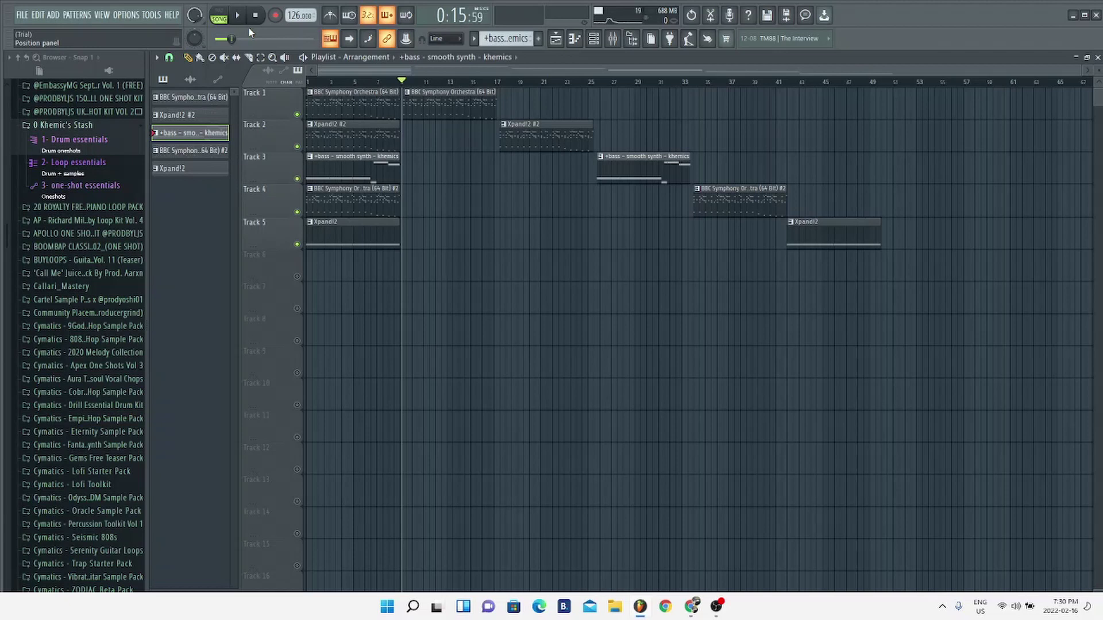